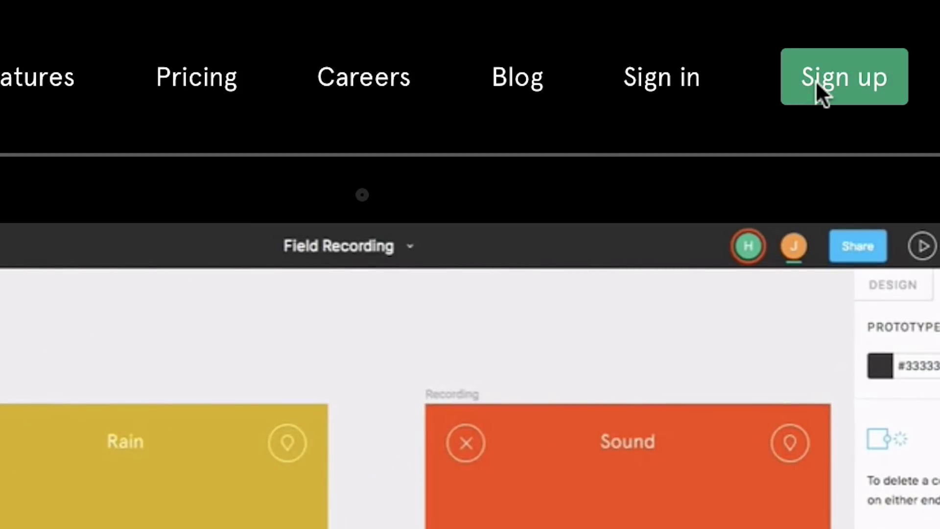
# Sign up with an email address and password, choosing Other as the work type
pyautogui.click(816, 80)
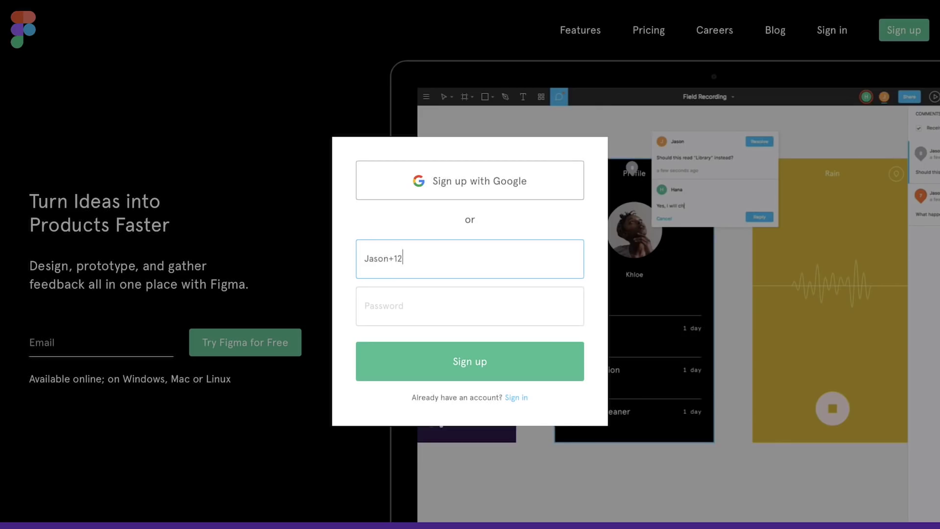
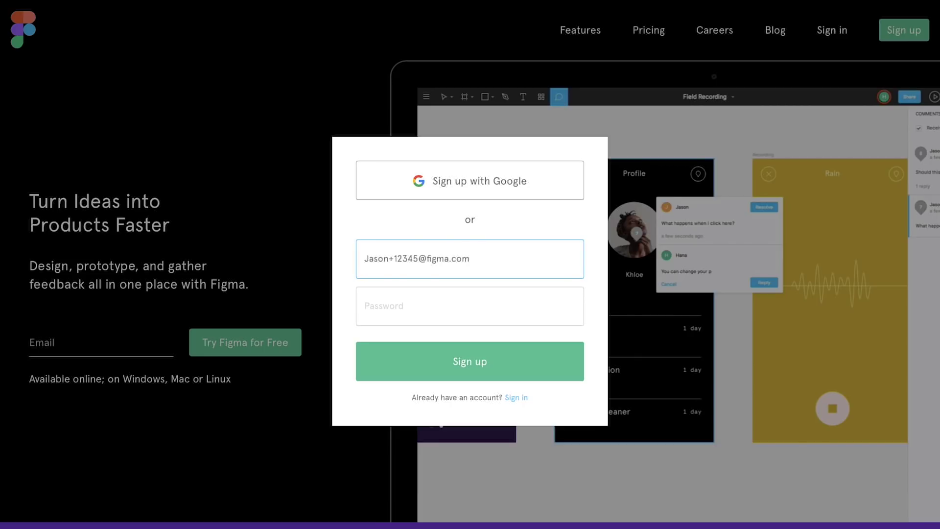
pyautogui.press('Tab')
pyautogui.write('*******')
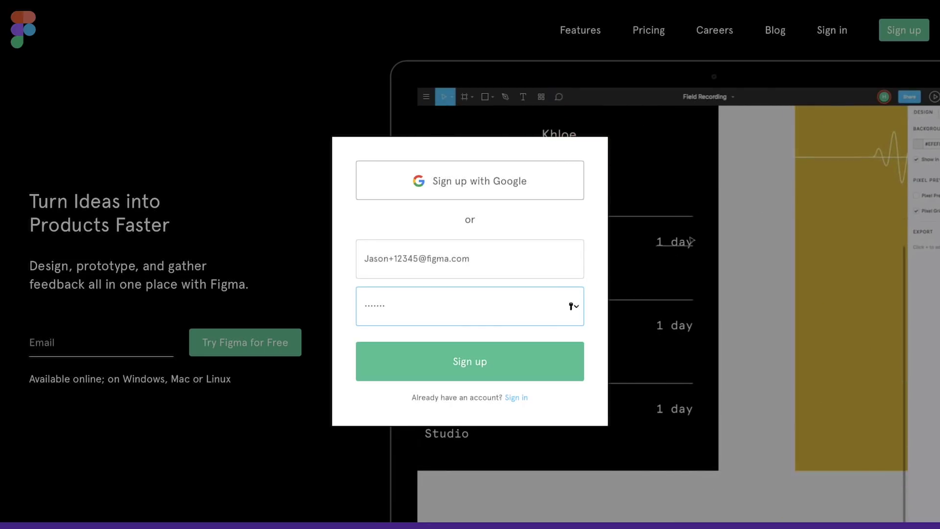
pyautogui.click(443, 369)
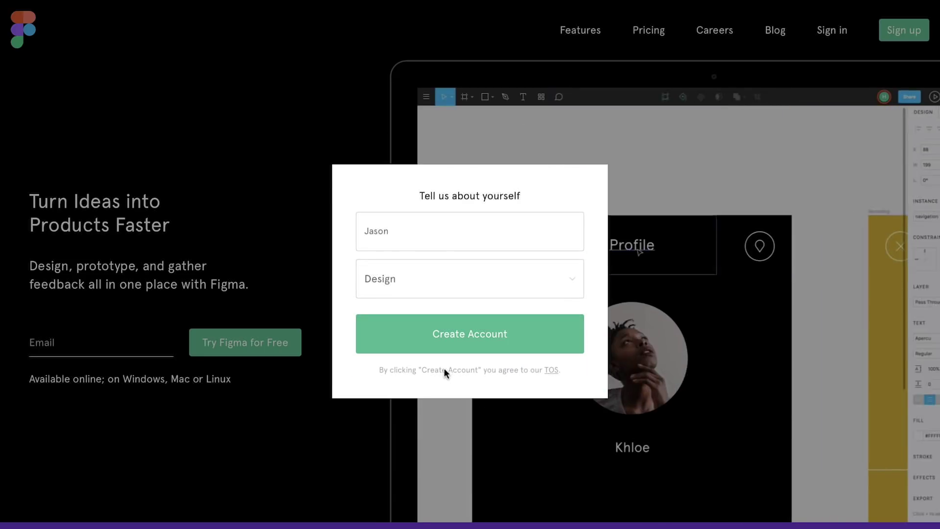
pyautogui.click(414, 280)
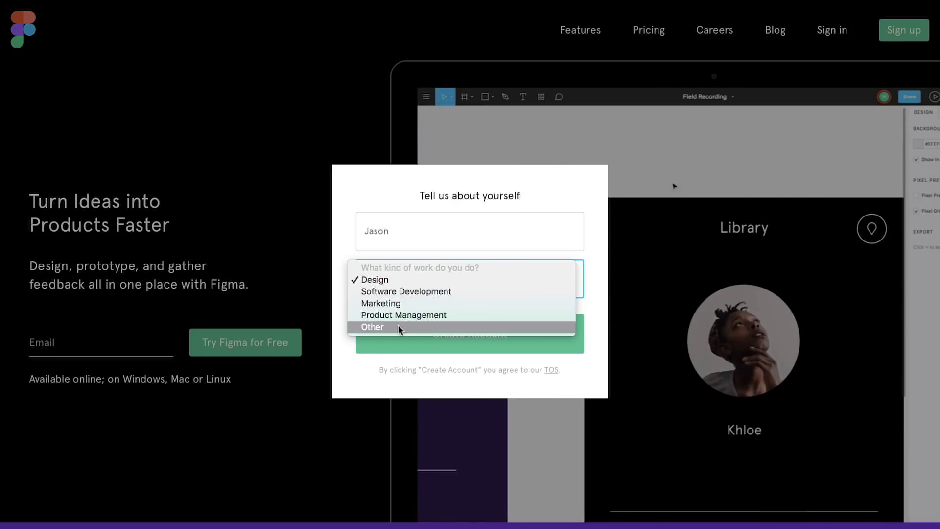
pyautogui.click(398, 324)
pyautogui.click(439, 337)
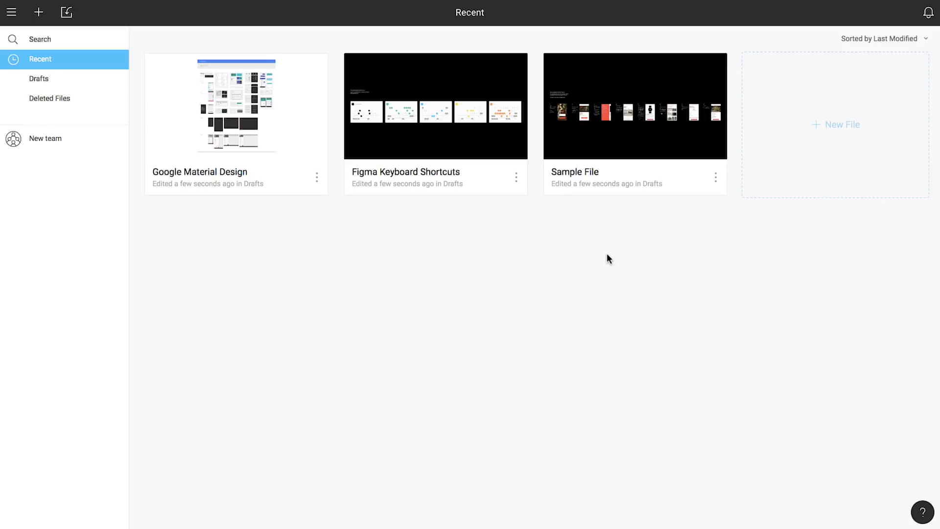
# Sort recent files by File Name, delete Google Material Design, and open the help menu
pyautogui.click(925, 40)
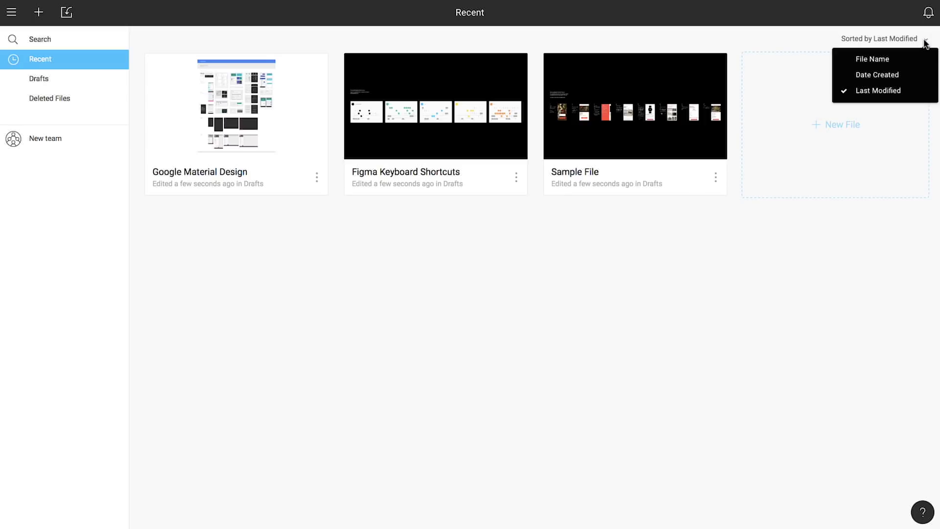
pyautogui.click(889, 60)
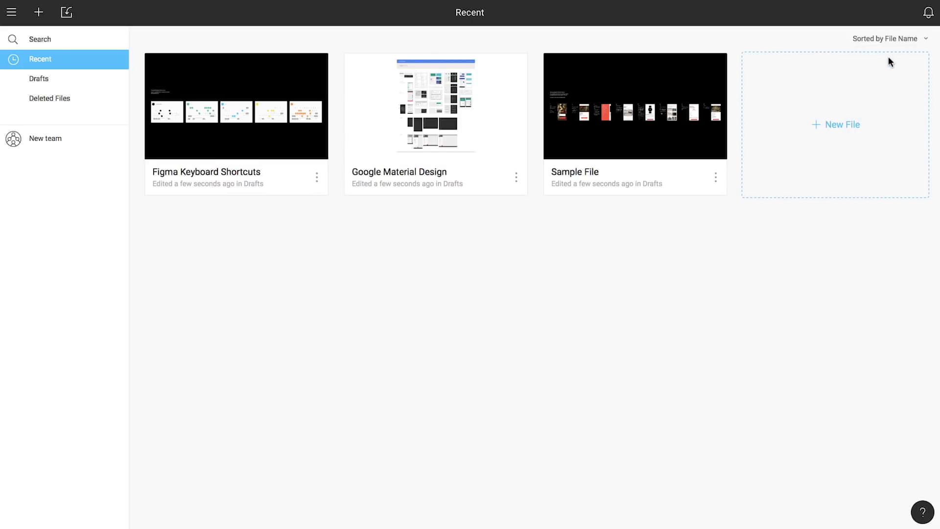
pyautogui.click(516, 177)
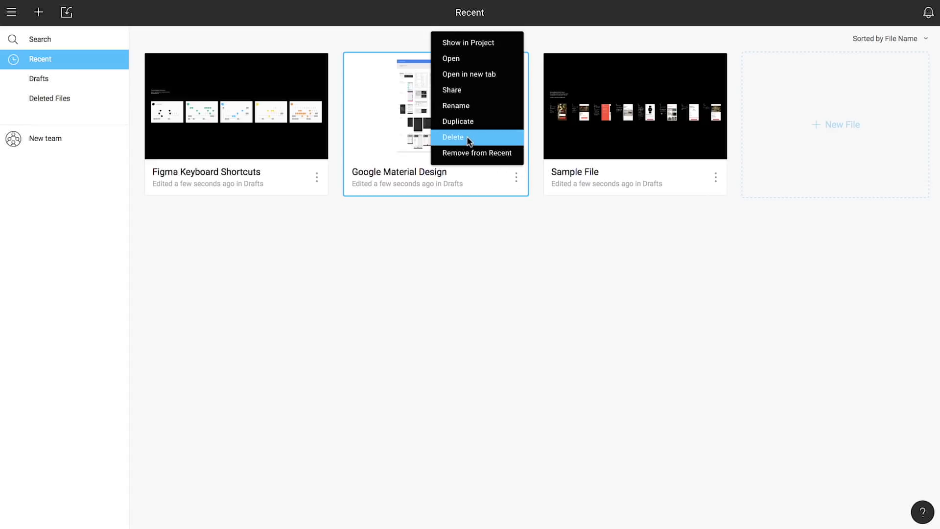
pyautogui.click(453, 137)
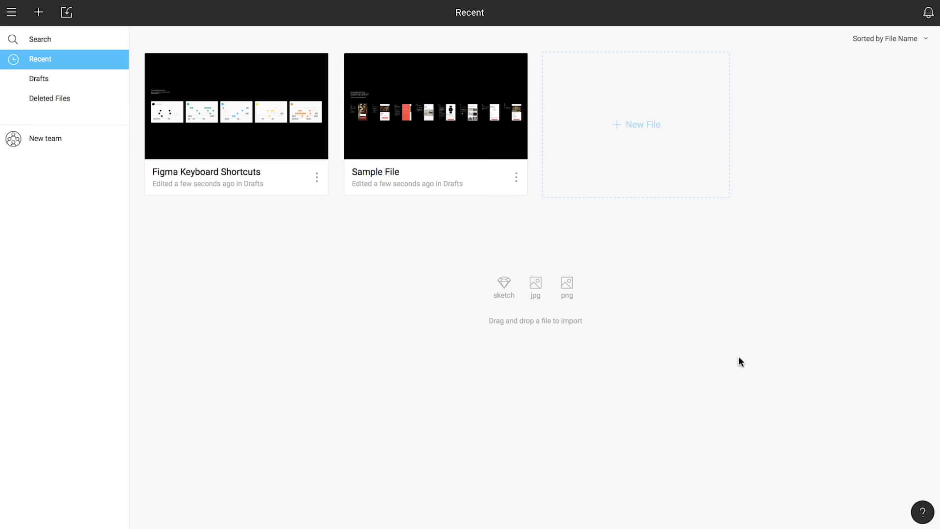
pyautogui.click(919, 510)
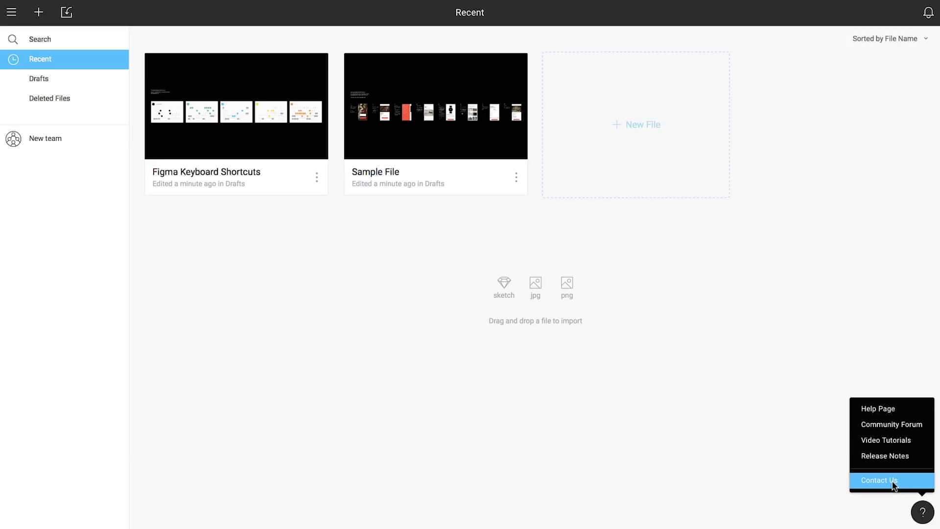
# Dismiss the help menu above the ? button
pyautogui.click(891, 480)
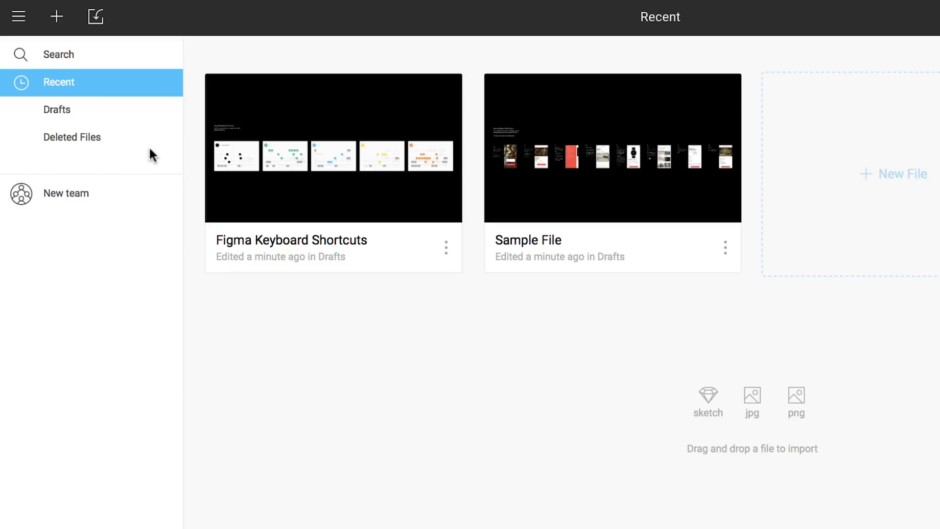
# Browse Drafts and Deleted Files, then search the files for 'keyboard'
pyautogui.click(56, 110)
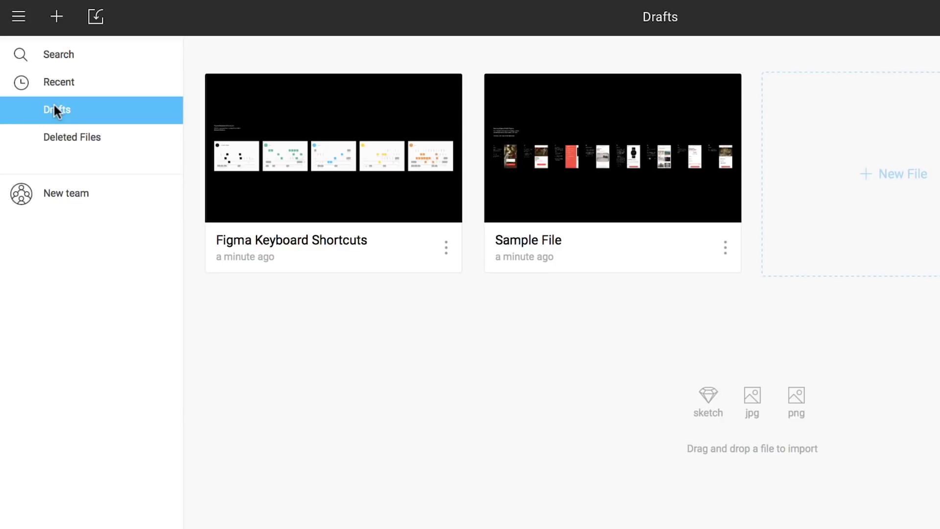
pyautogui.click(71, 136)
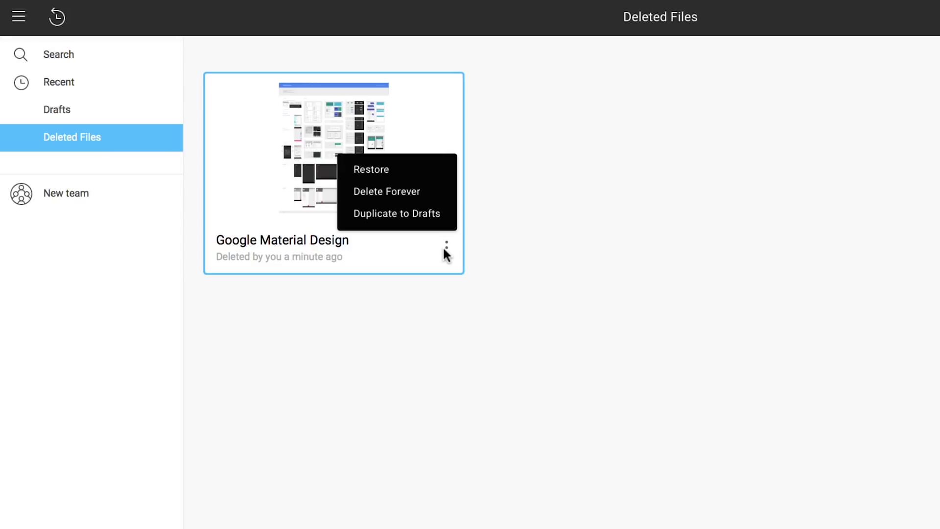
pyautogui.click(56, 53)
pyautogui.write('keyboard')
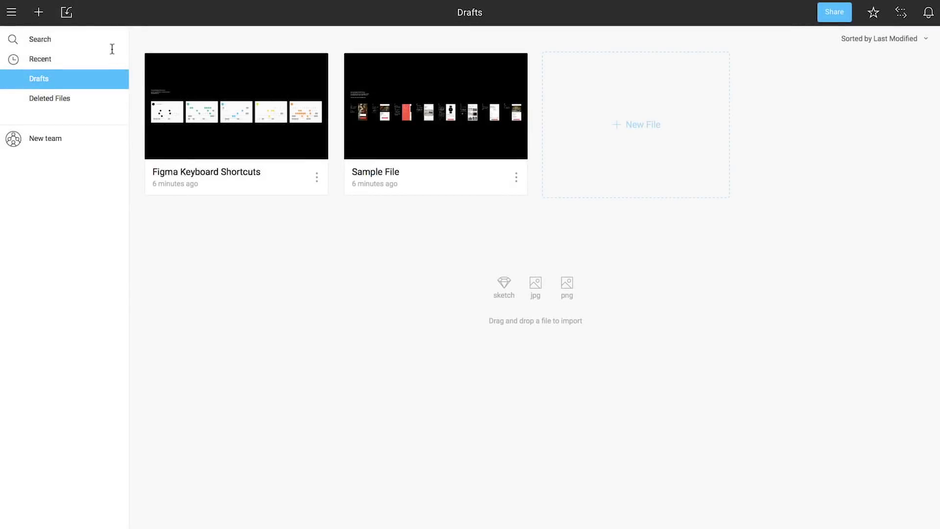
# Import the Figma.sketch file into Drafts and dismiss the confirmation
pyautogui.click(68, 14)
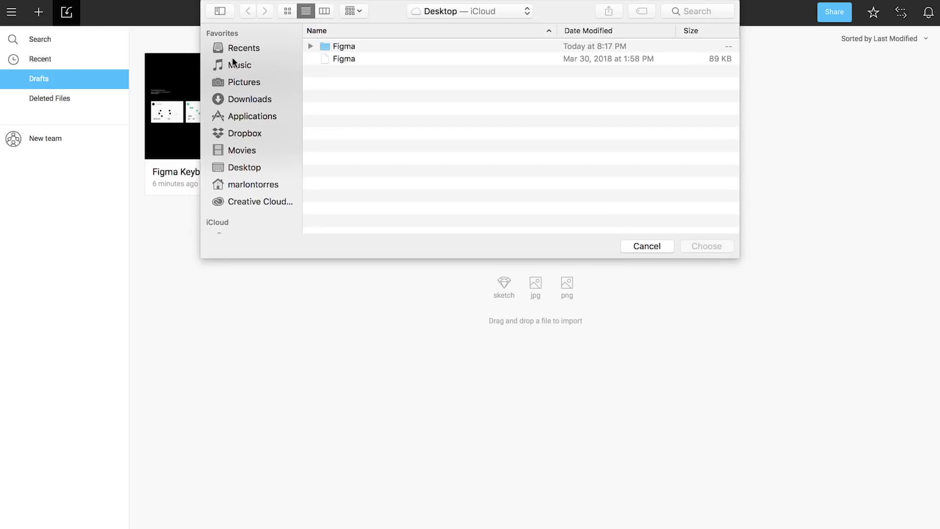
pyautogui.click(328, 59)
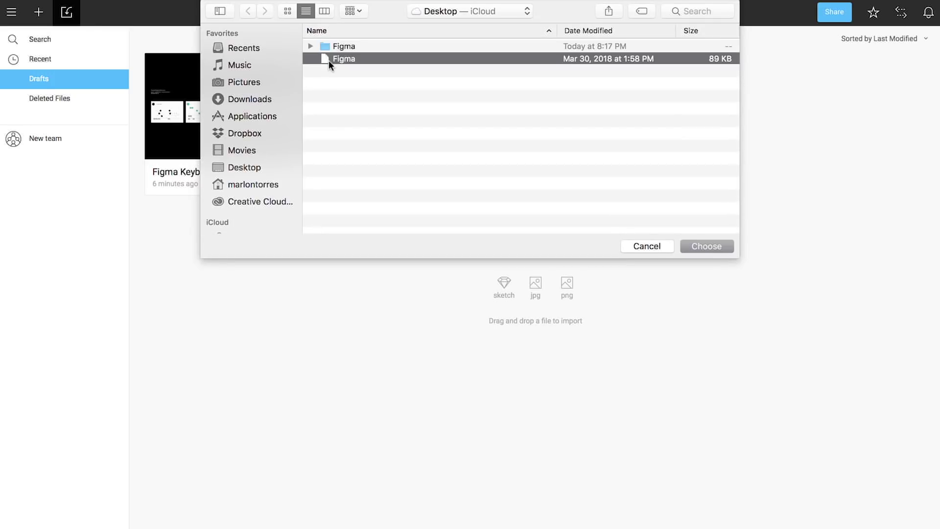
pyautogui.click(705, 245)
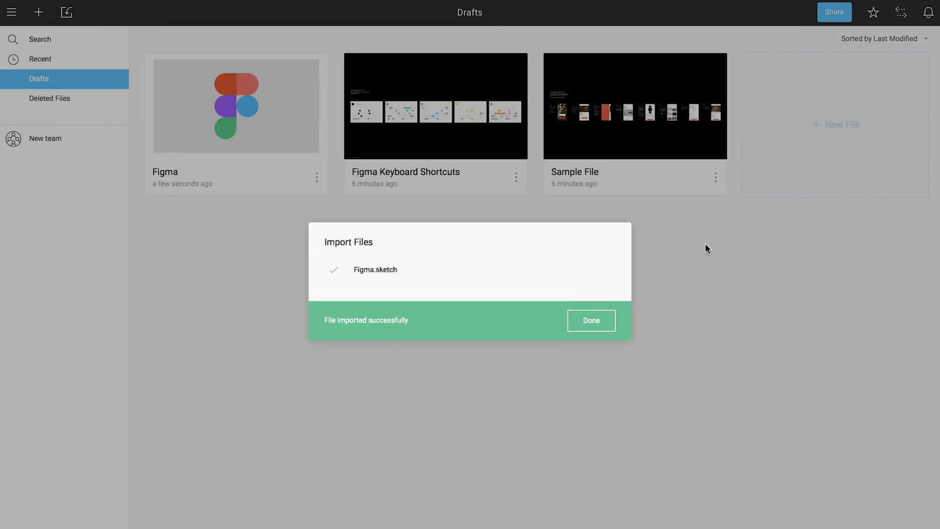
pyautogui.click(594, 318)
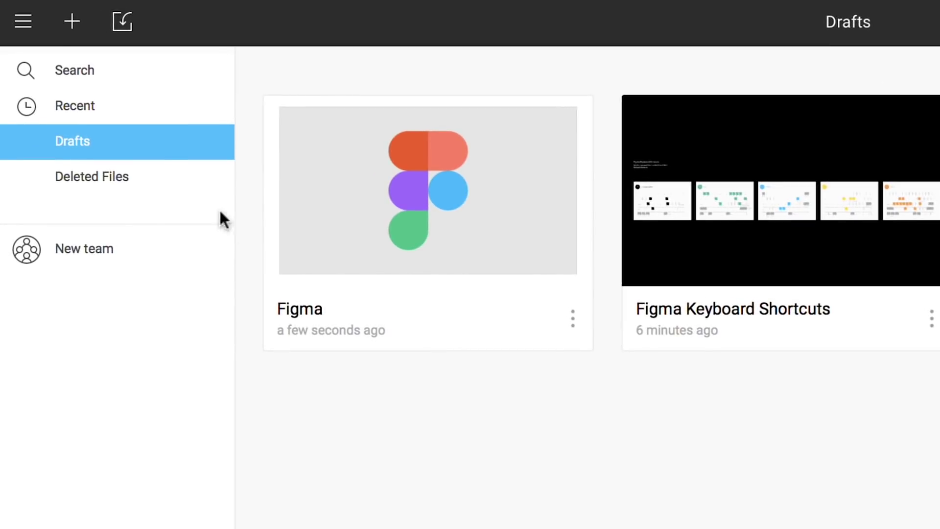
pyautogui.click(23, 25)
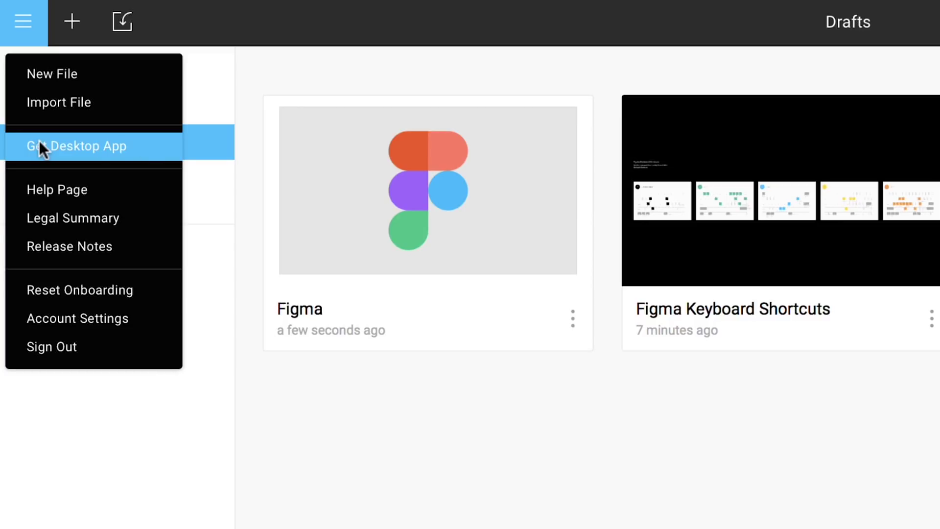
pyautogui.click(425, 479)
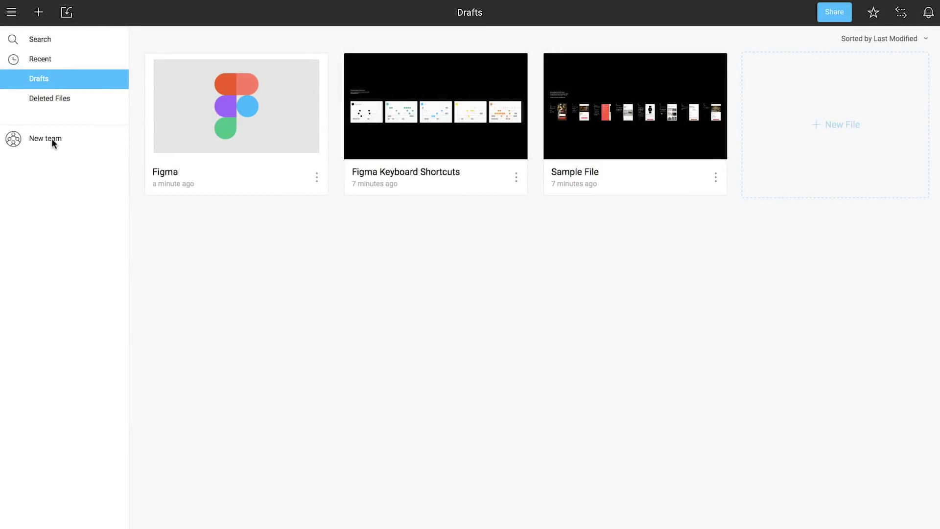
# Create a team named 'Superstar' on the free Starter plan
pyautogui.click(42, 136)
pyautogui.write('Superst')
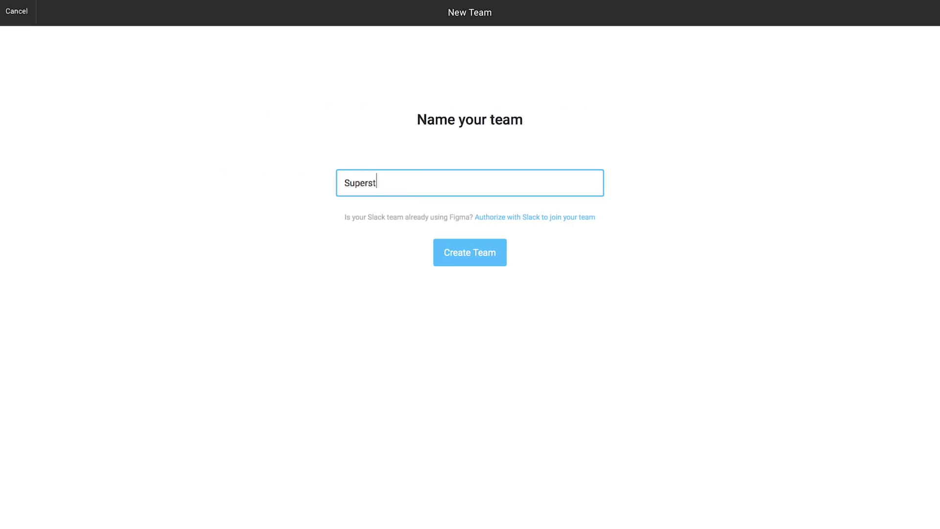
pyautogui.write('ar')
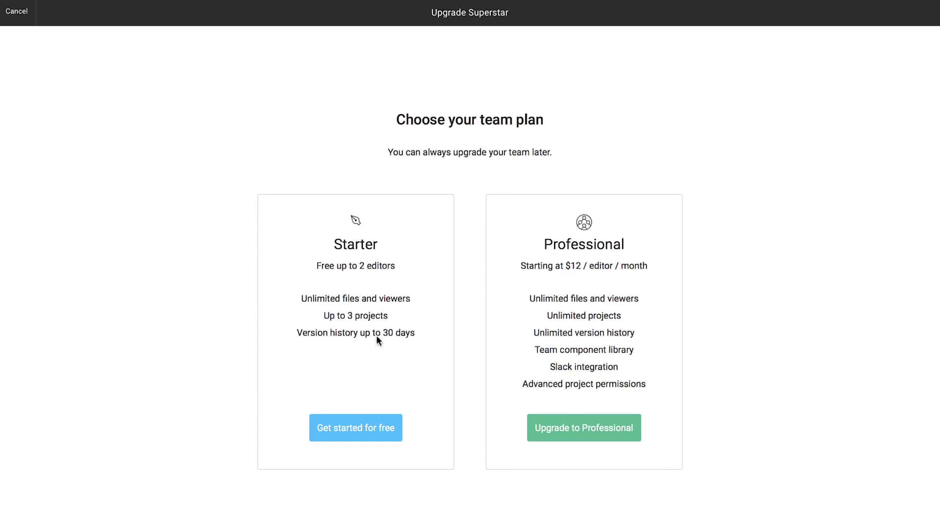
pyautogui.click(348, 425)
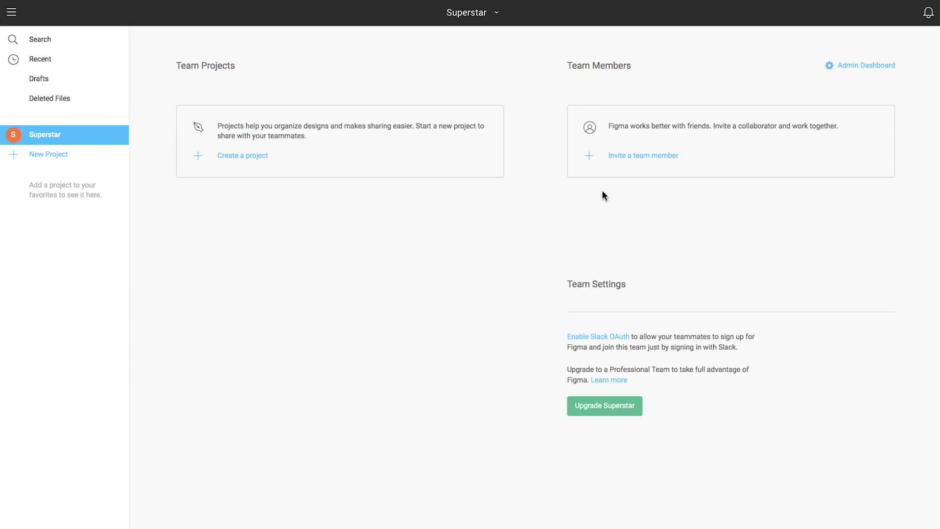
# Invite a collaborator's e-mail address to Superstar with 'can edit' permission
pyautogui.click(627, 156)
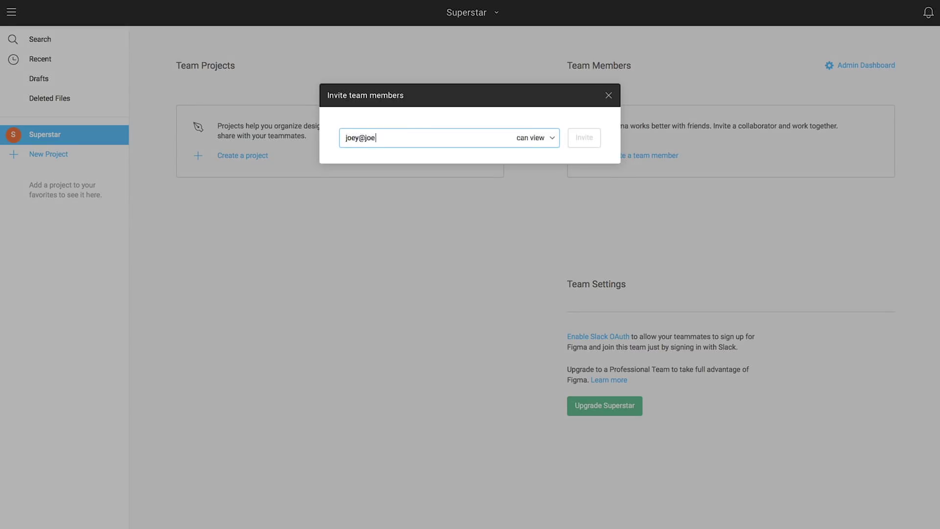
pyautogui.click(554, 140)
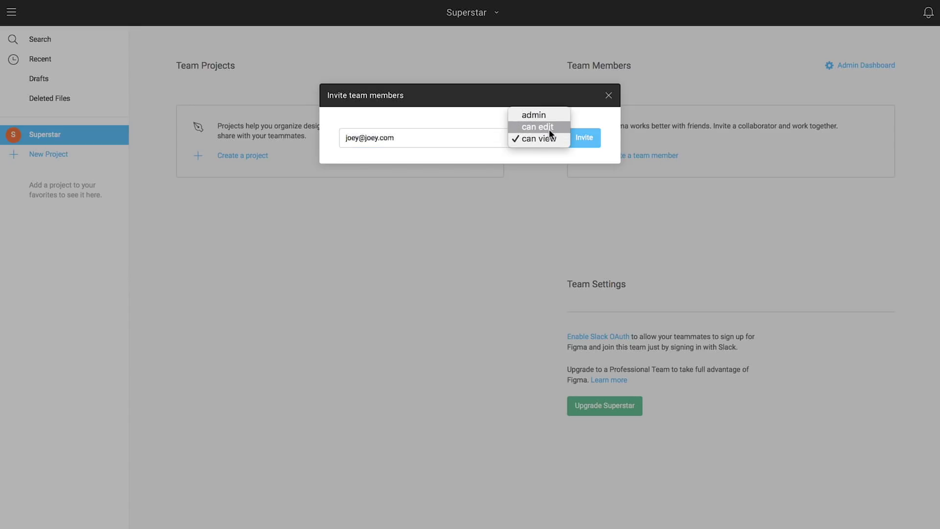
pyautogui.click(549, 128)
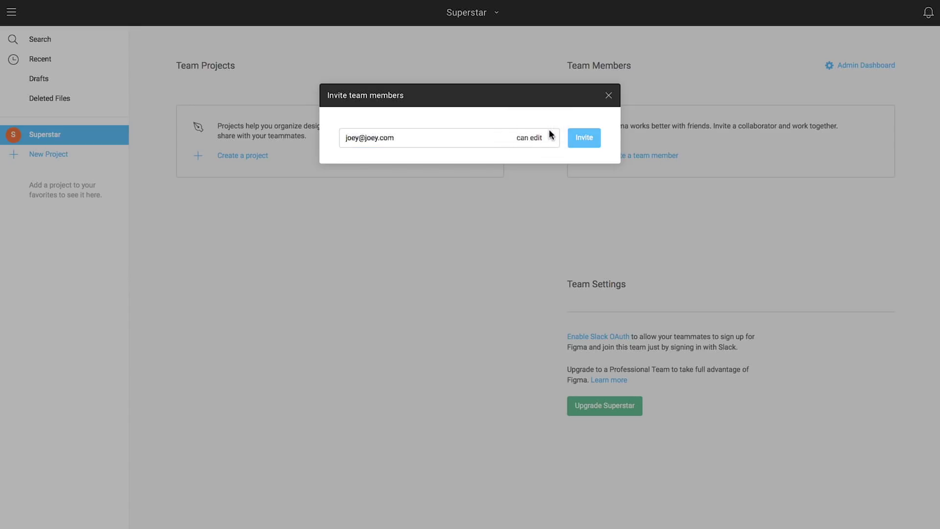
pyautogui.click(579, 135)
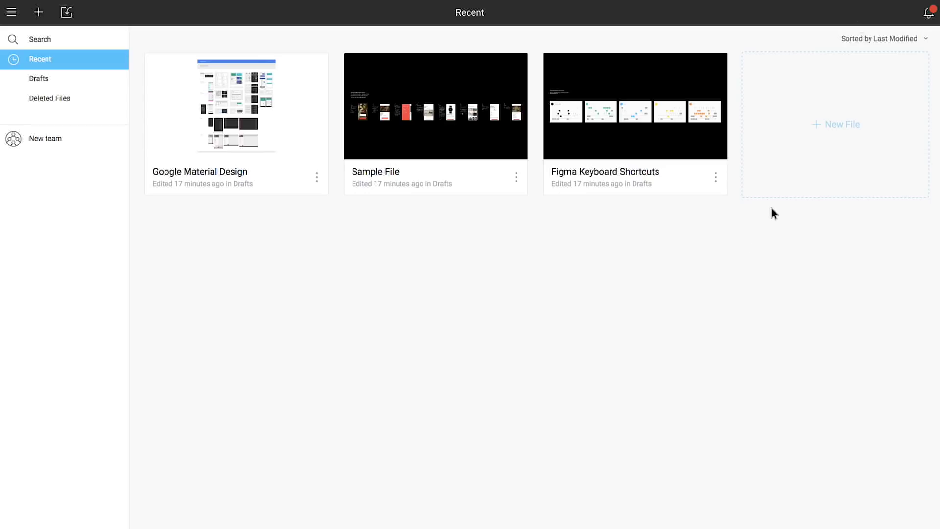
# Accept the pending Superstar team invitation from the notifications
pyautogui.click(927, 24)
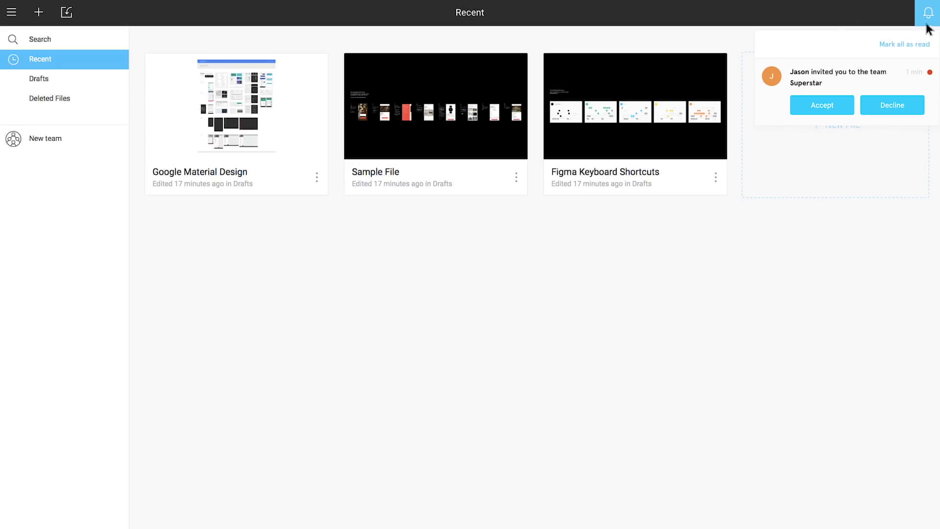
pyautogui.click(850, 105)
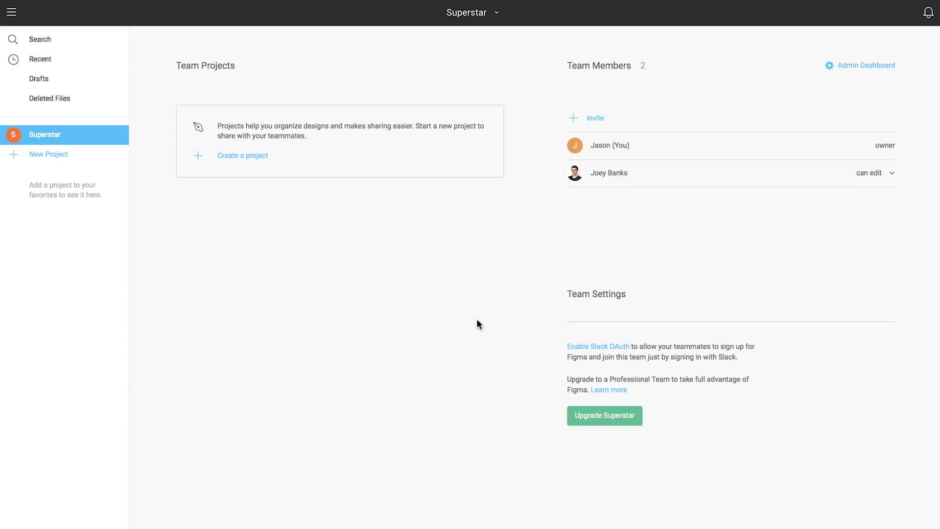
# Upgrade Superstar to the annual plan with 3 editor seats, entering payment card details
pyautogui.click(598, 418)
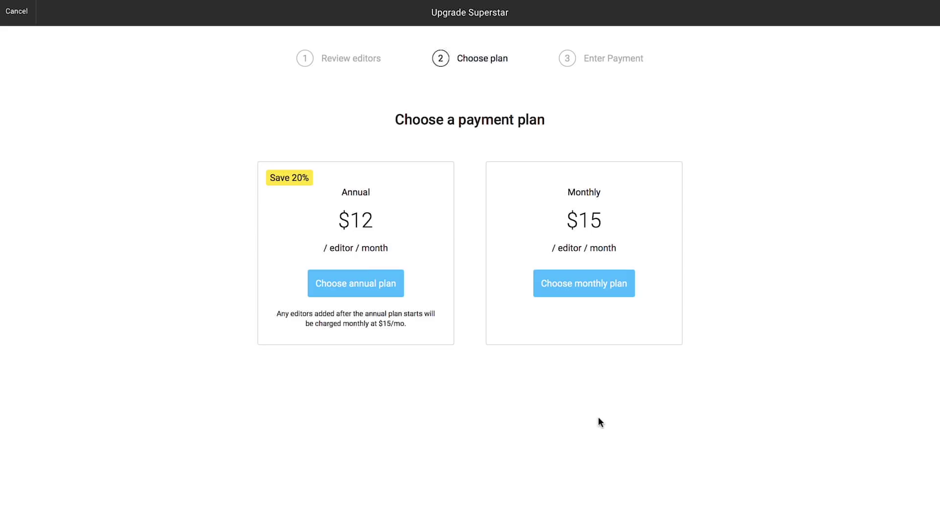
pyautogui.click(347, 284)
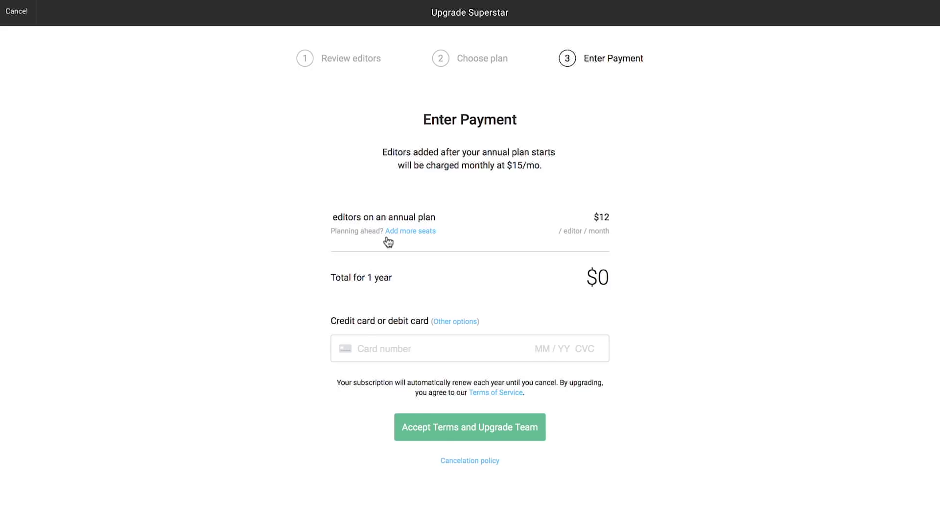
pyautogui.click(402, 232)
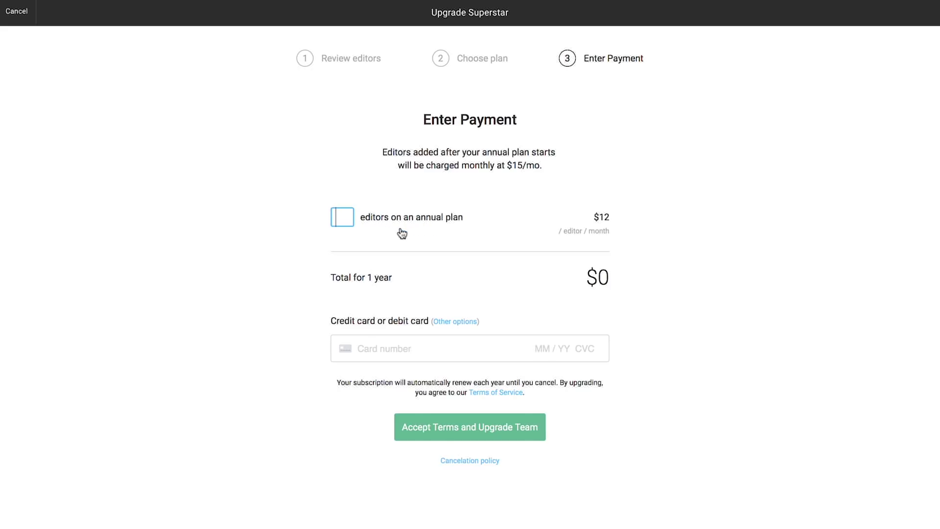
pyautogui.write('3')
pyautogui.click(393, 348)
pyautogui.write('111')
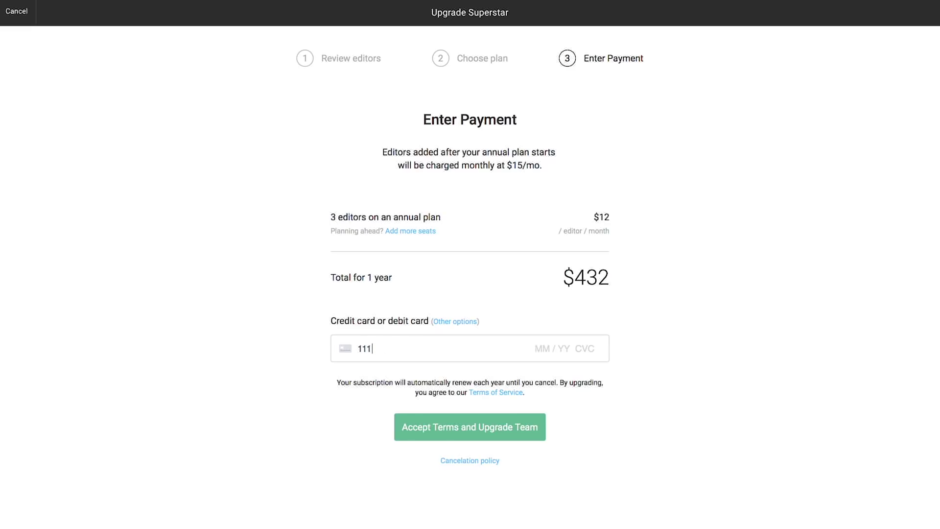
pyautogui.write('1 2222 3333 4444 04 / ')
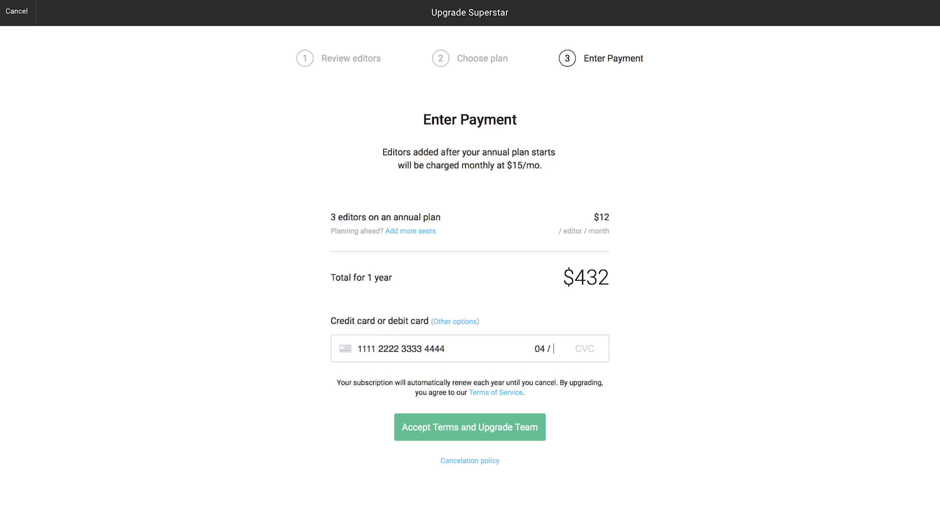
pyautogui.write('20 177')
pyautogui.click(488, 430)
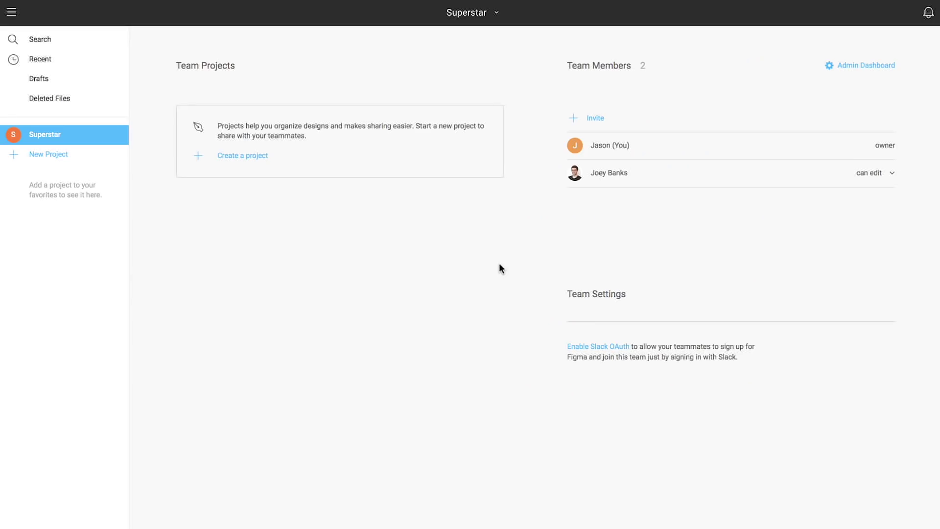
# Create the 'Travel App' project with 'Everyone at Superstar can edit' permission
pyautogui.click(237, 156)
pyautogui.write('Trav')
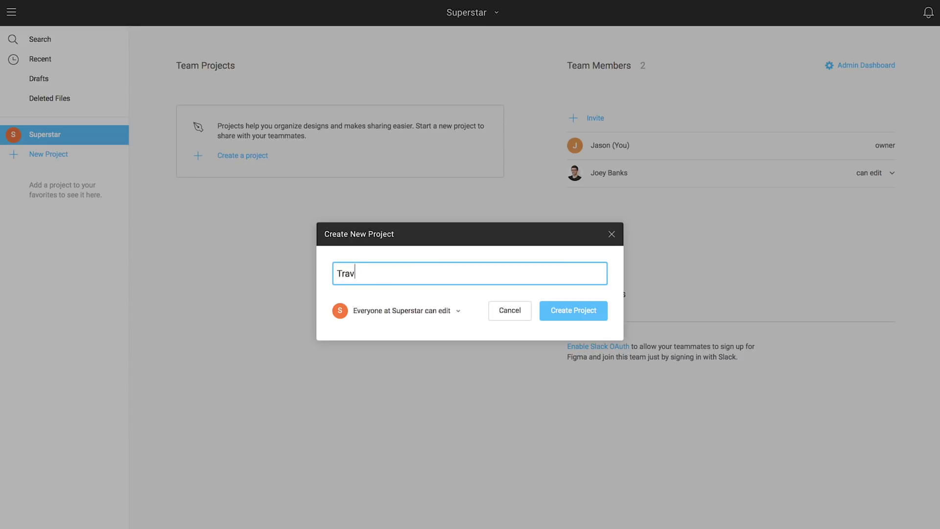
pyautogui.write('el App')
pyautogui.click(457, 311)
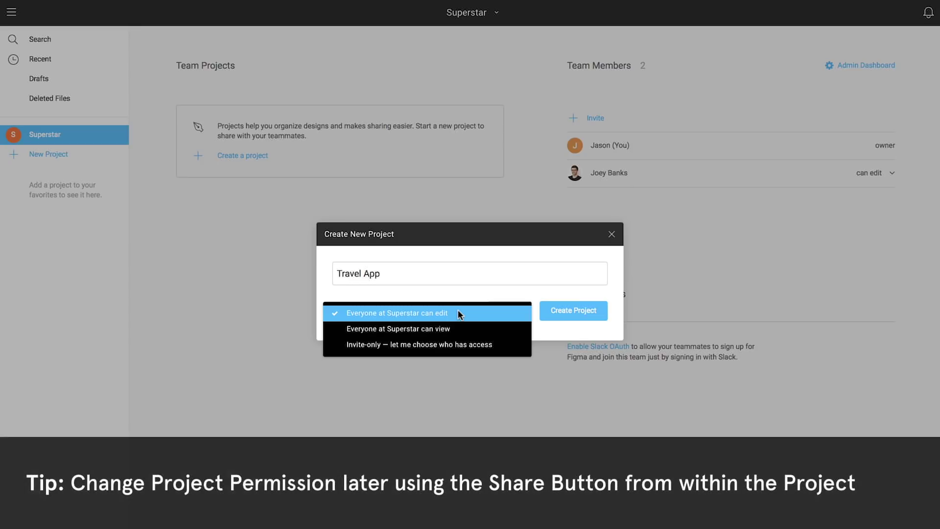
pyautogui.click(461, 314)
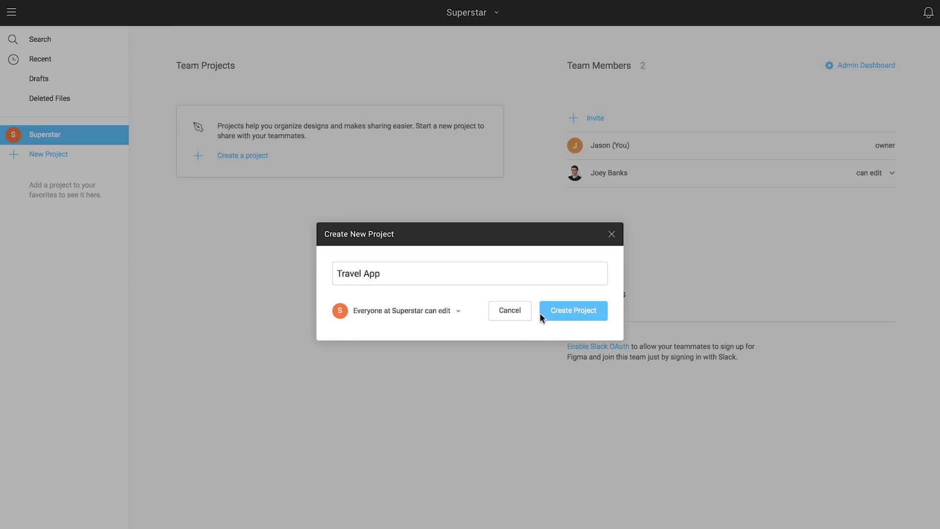
pyautogui.click(560, 310)
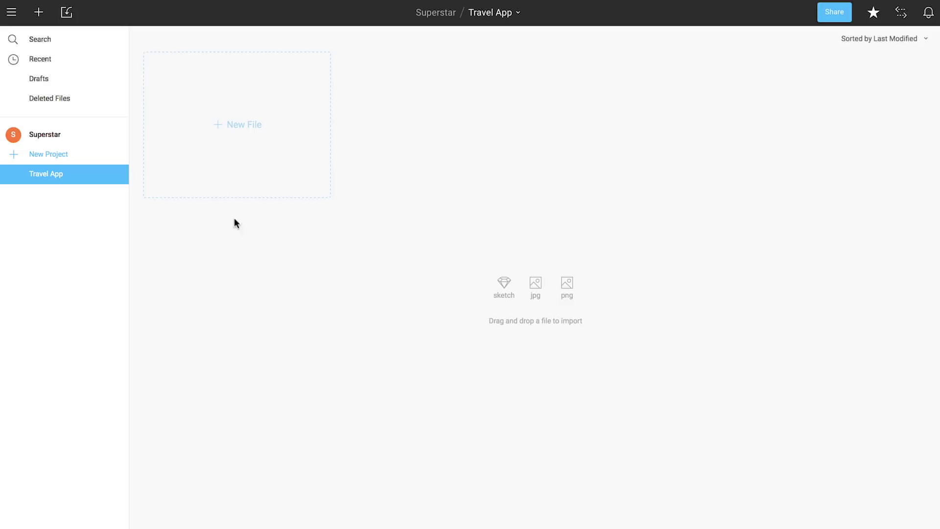
pyautogui.click(43, 136)
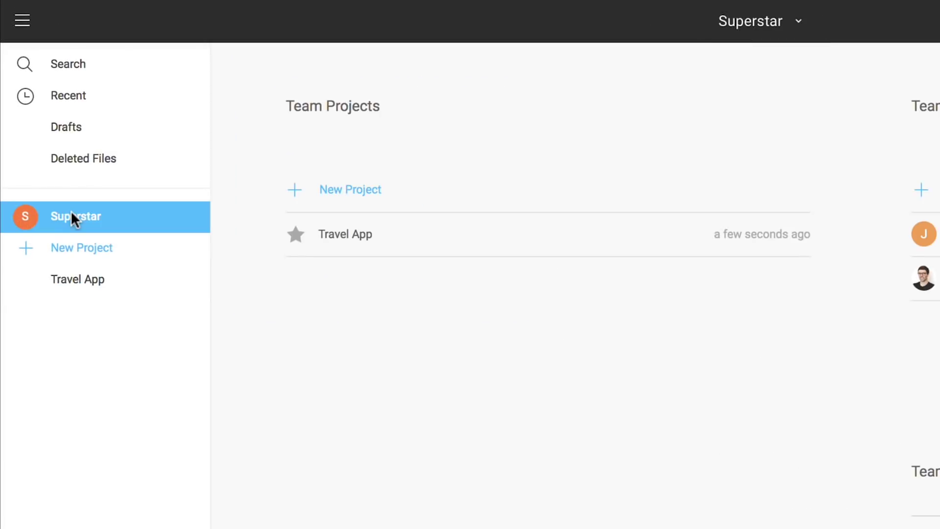
pyautogui.click(298, 238)
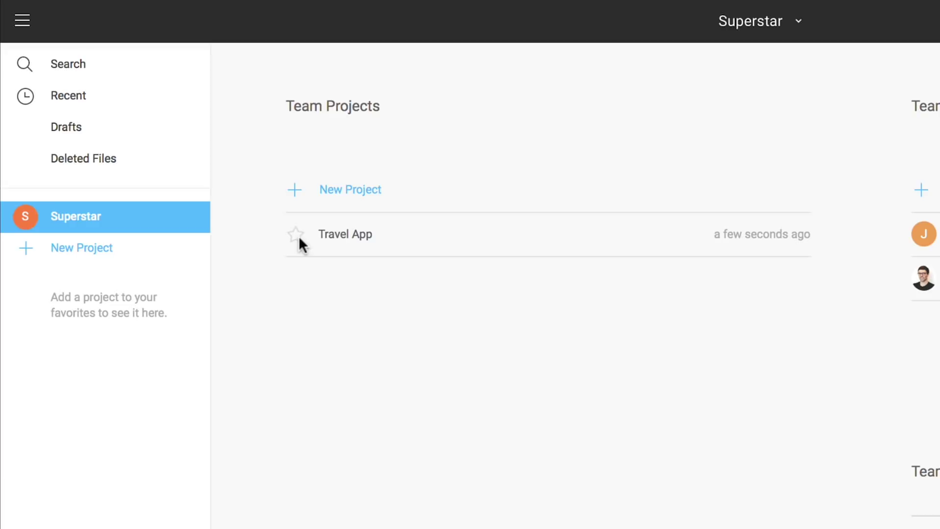
pyautogui.click(297, 237)
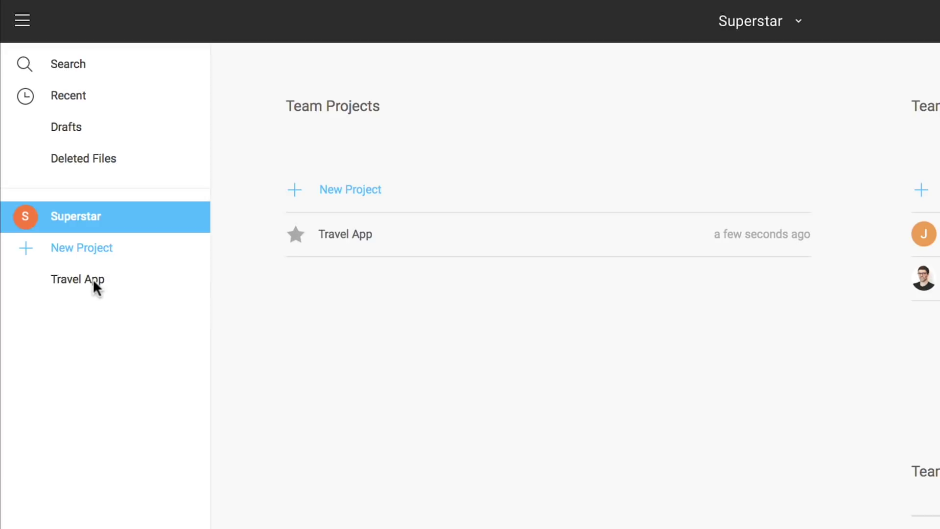
pyautogui.click(84, 279)
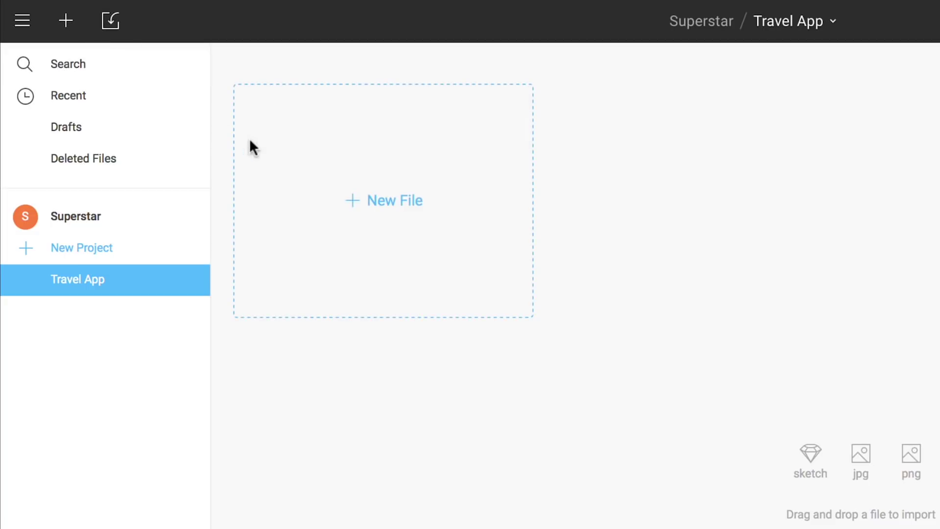
# Create a new Untitled design file in the Travel App project
pyautogui.click(381, 197)
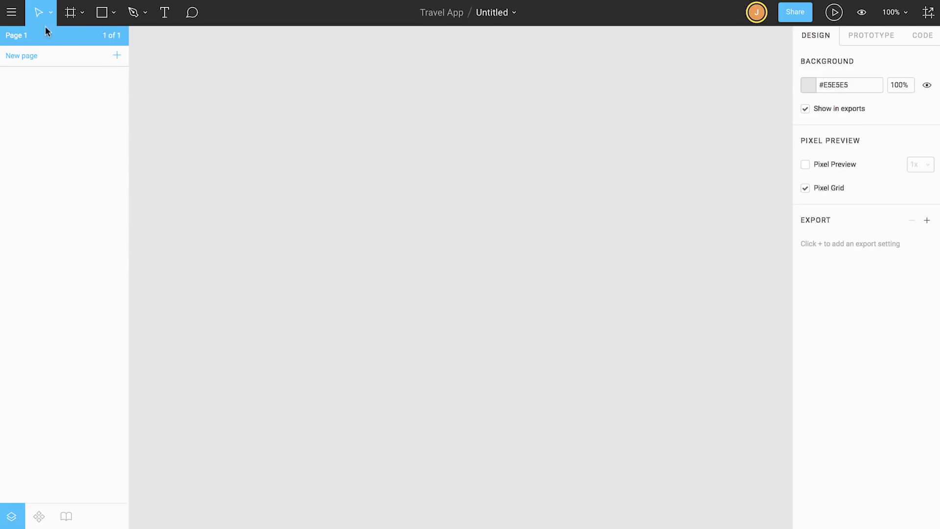
# Search the main menu for 'mask' commands, then show the Move and Scale tool options
pyautogui.click(11, 12)
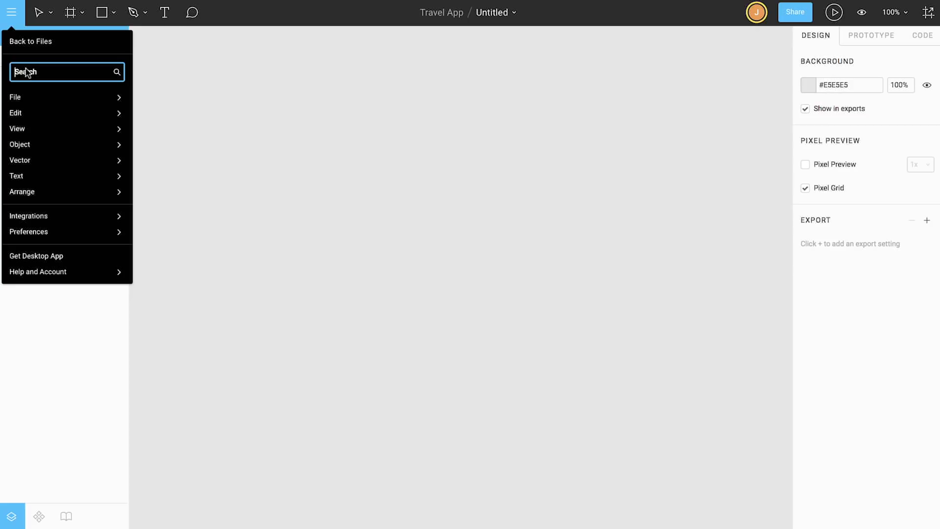
pyautogui.write('ma')
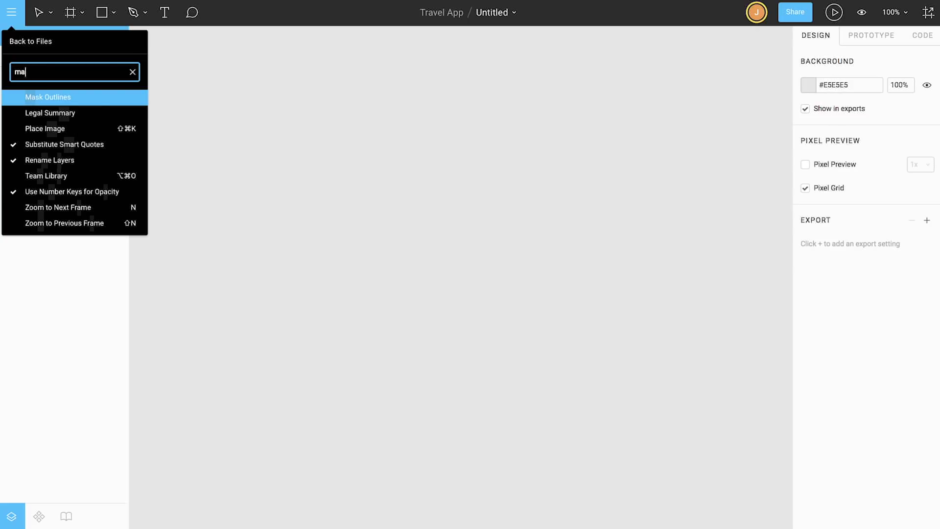
pyautogui.write('sk')
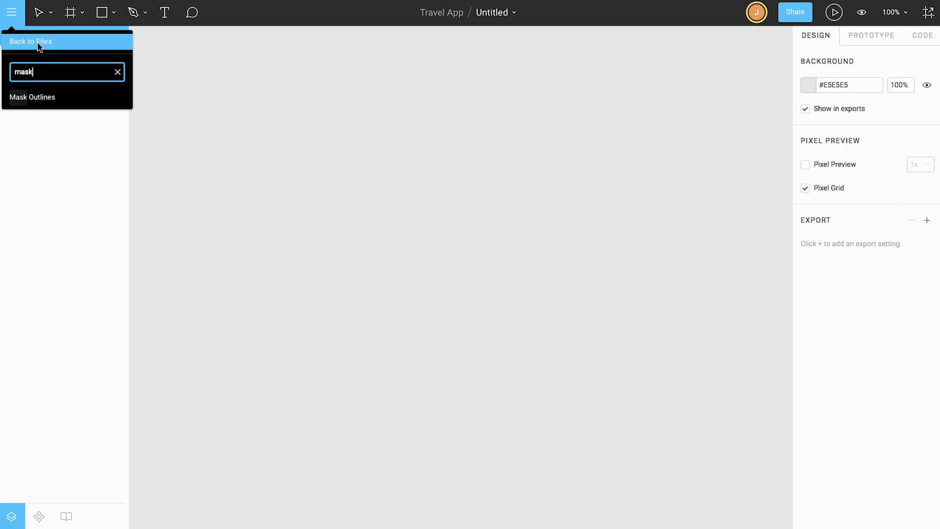
pyautogui.click(49, 15)
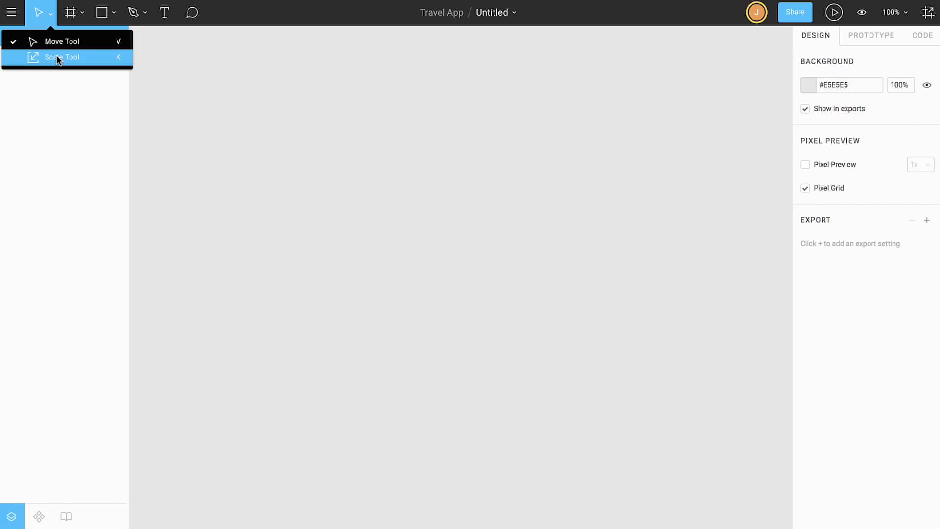
pyautogui.click(81, 15)
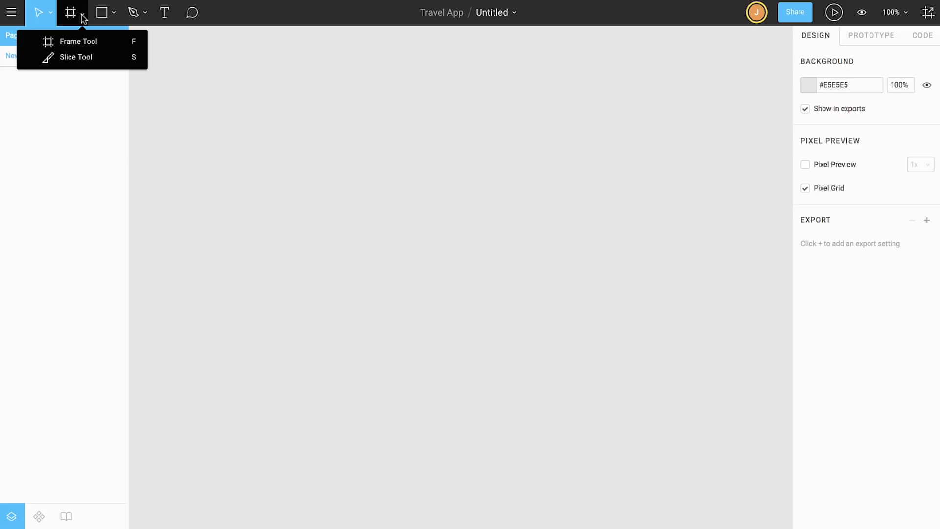
pyautogui.click(112, 14)
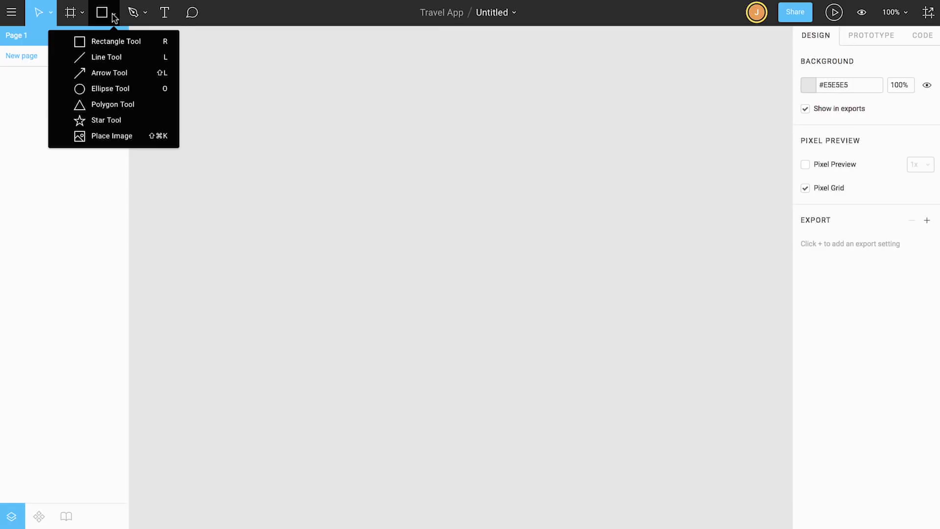
pyautogui.click(146, 14)
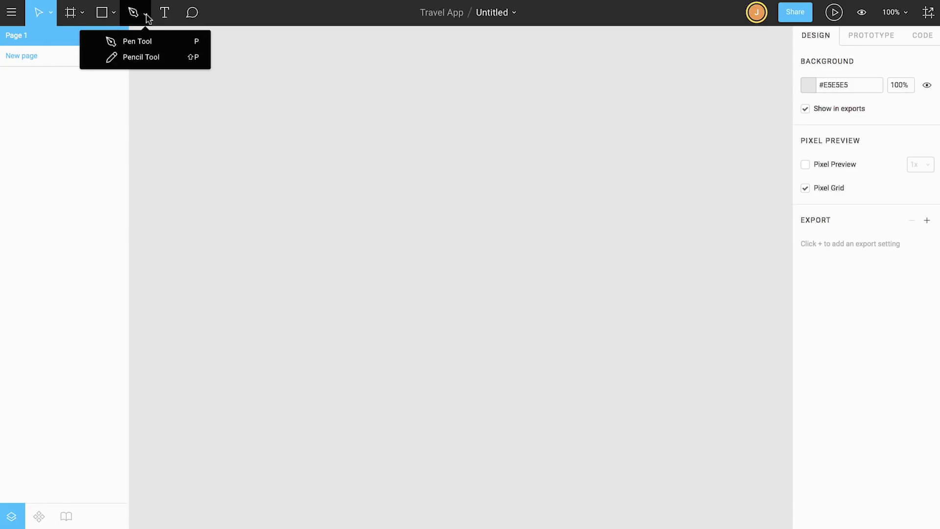
pyautogui.click(165, 14)
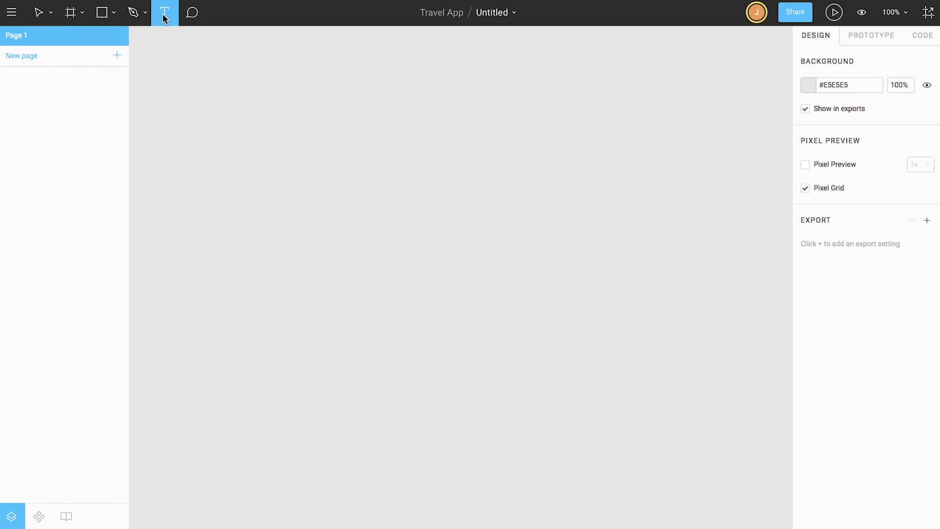
pyautogui.click(188, 17)
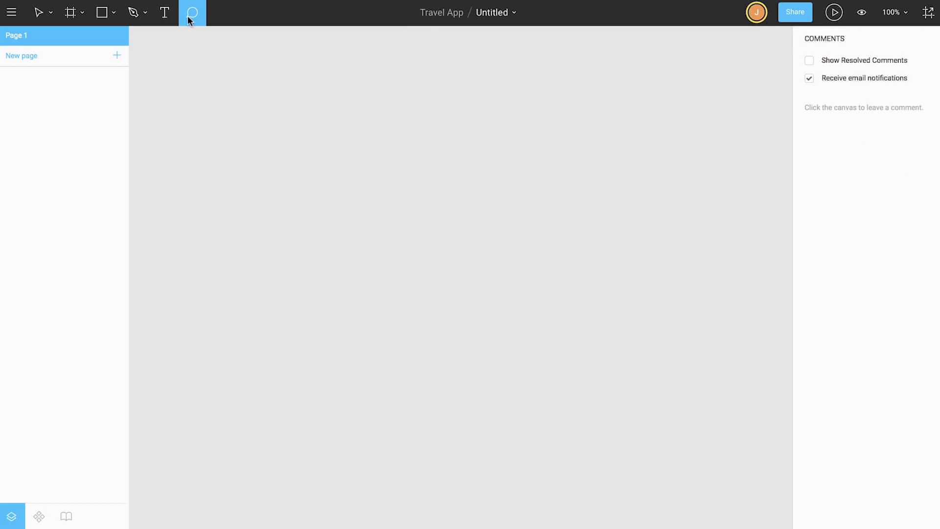
pyautogui.click(187, 16)
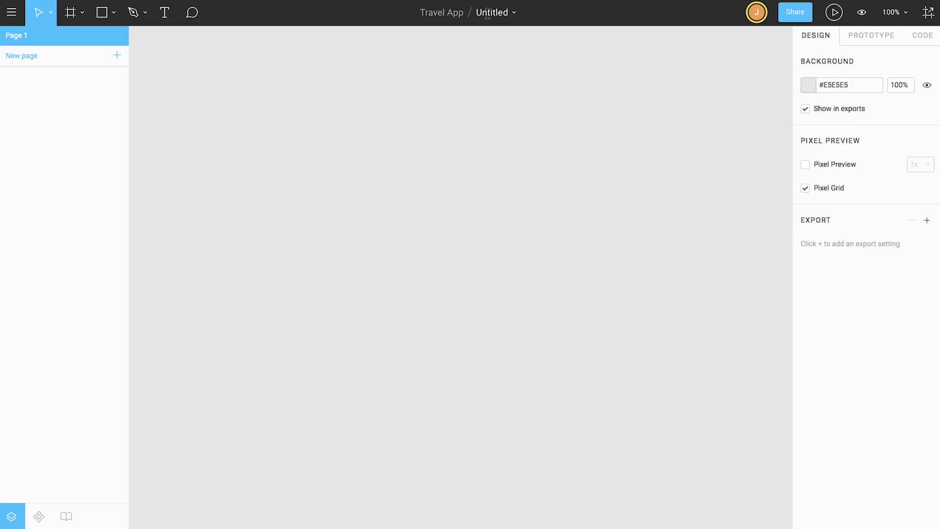
# Rename the Untitled file to 'Explore', then open and close the file name menu
pyautogui.doubleClick(488, 14)
pyautogui.write('Explore')
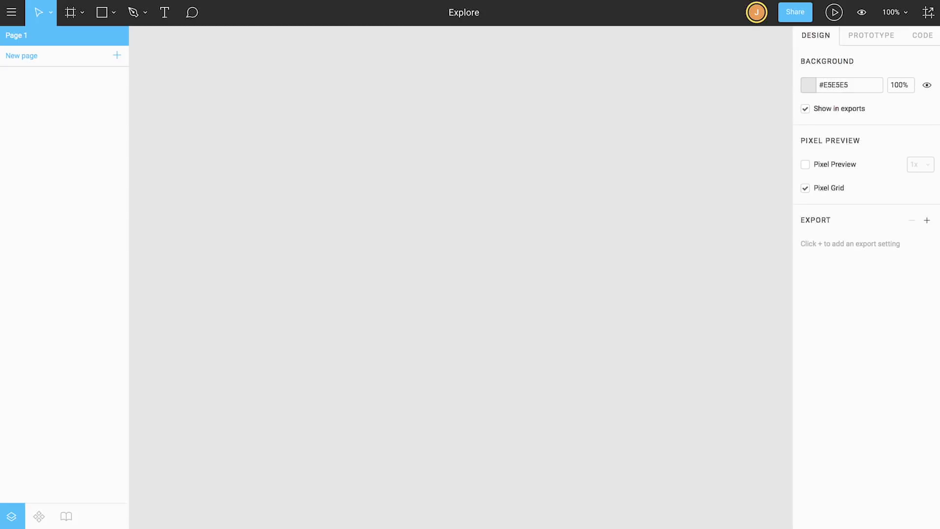
pyautogui.press('Return')
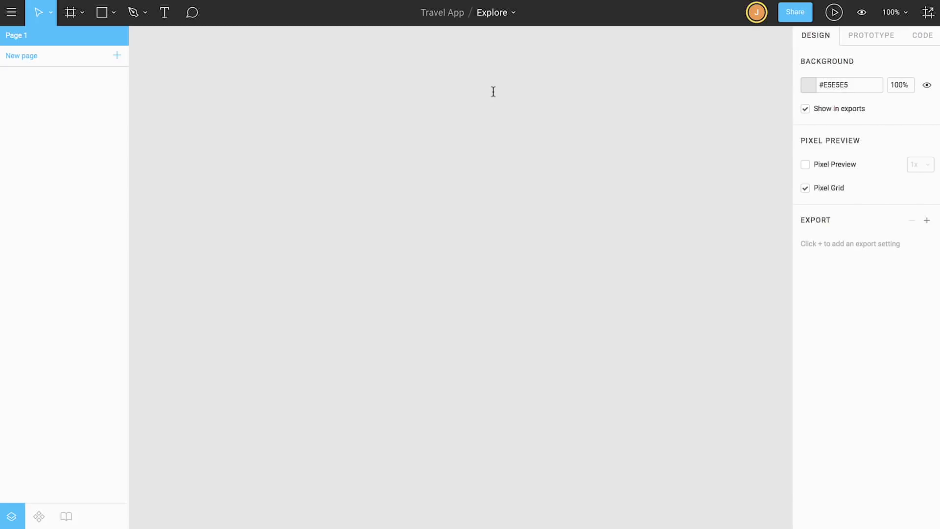
pyautogui.click(514, 15)
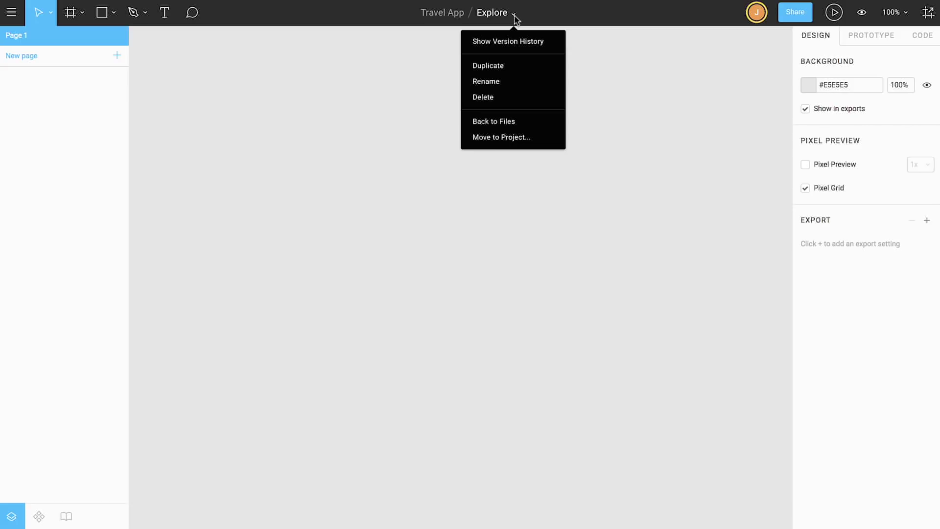
pyautogui.click(732, 34)
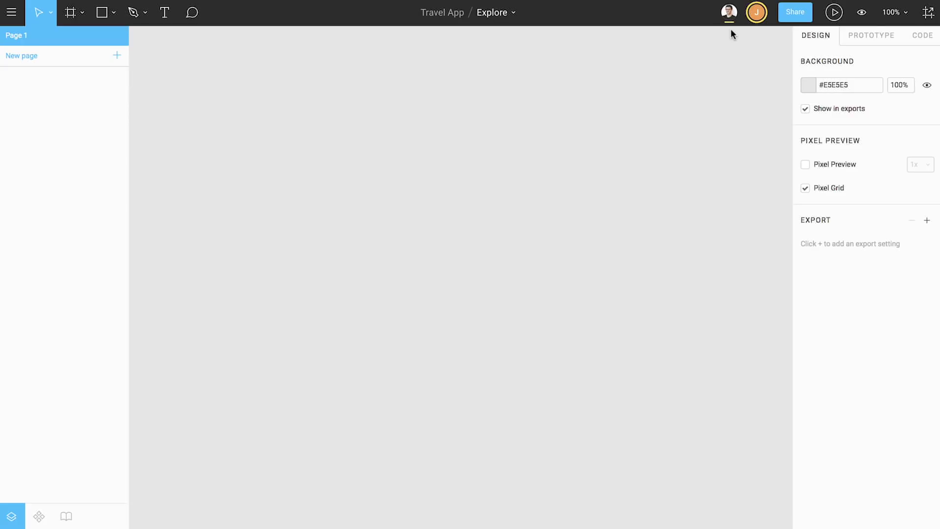
# Invite the developer's e-mail with 'can edit' permission, then close the Share dialog
pyautogui.click(796, 14)
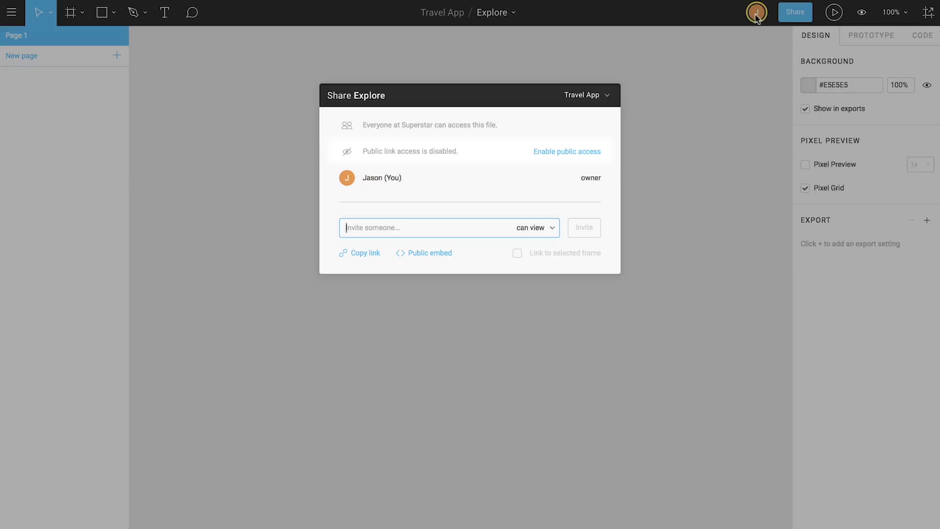
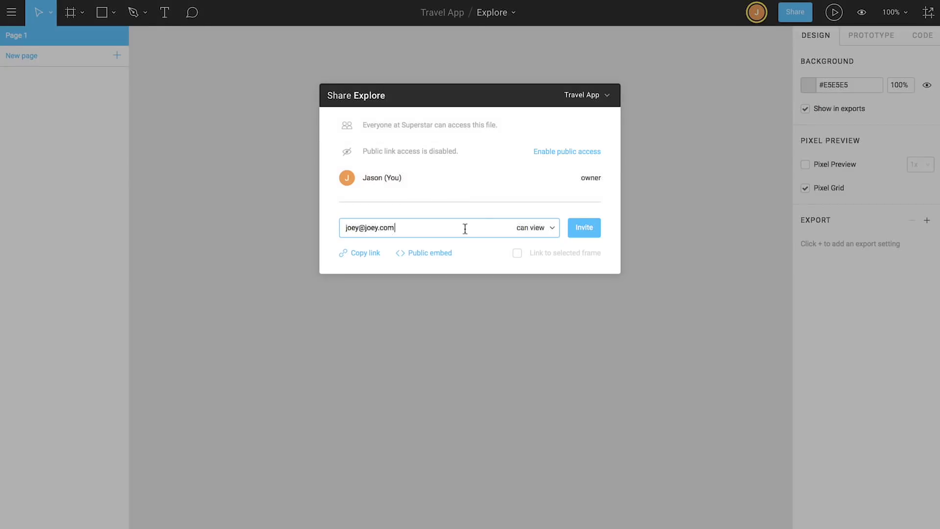
pyautogui.click(551, 228)
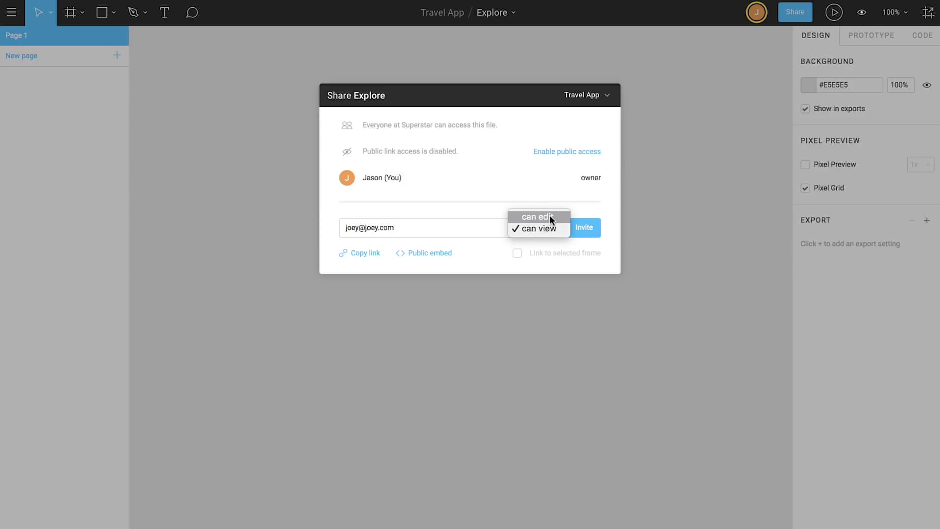
pyautogui.click(551, 217)
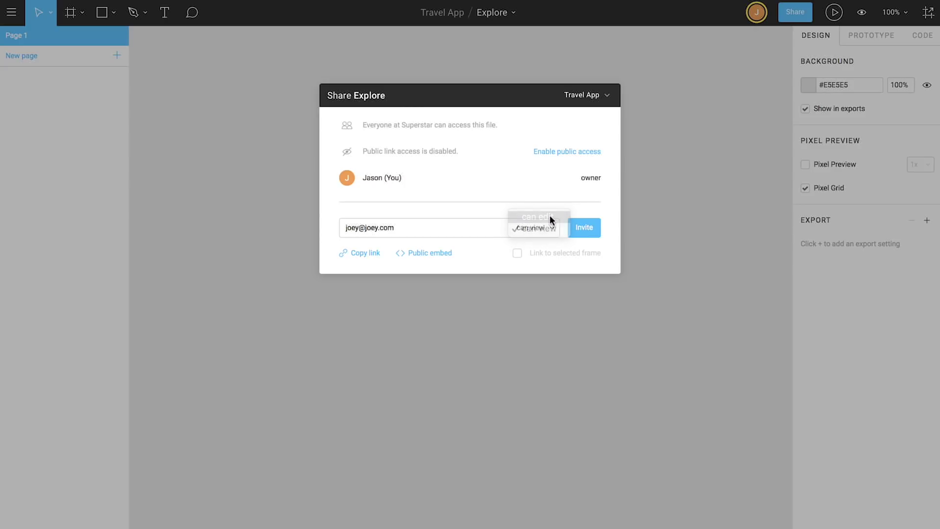
pyautogui.click(581, 228)
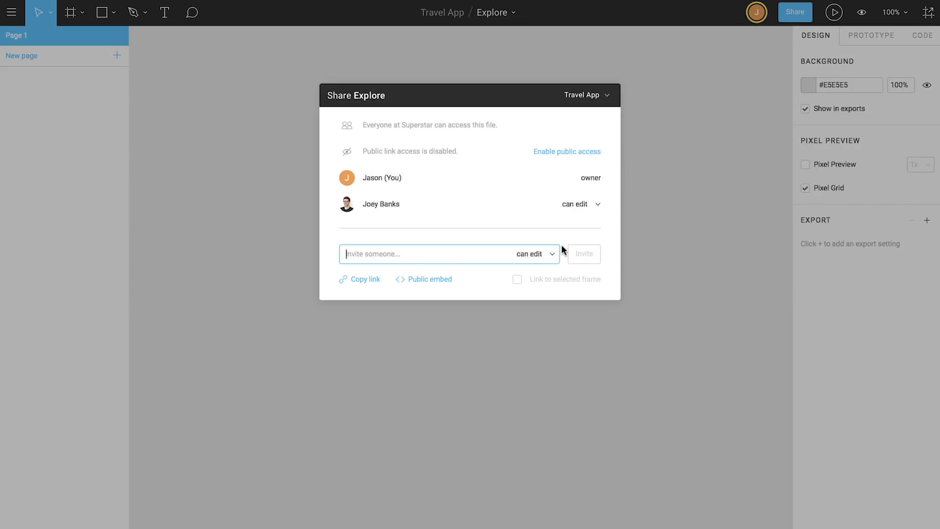
pyautogui.click(721, 217)
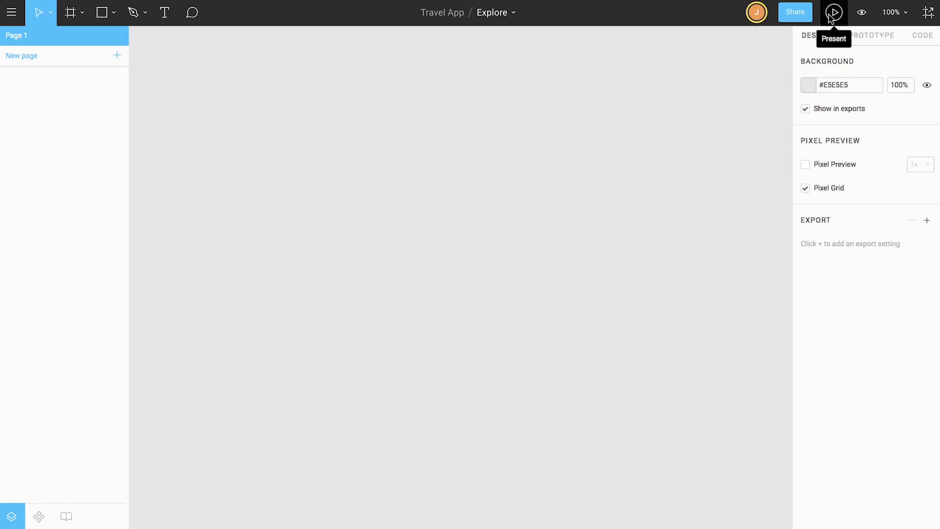
pyautogui.click(862, 16)
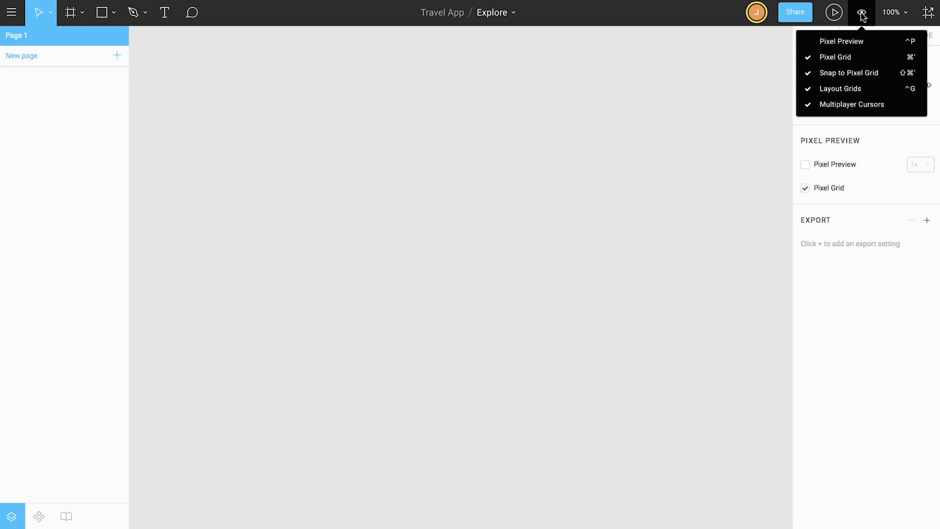
pyautogui.click(907, 17)
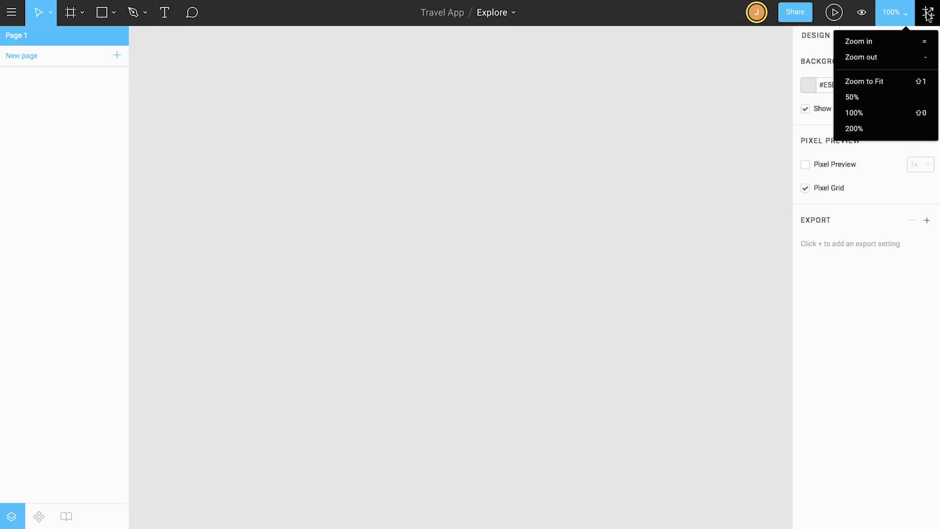
pyautogui.click(927, 15)
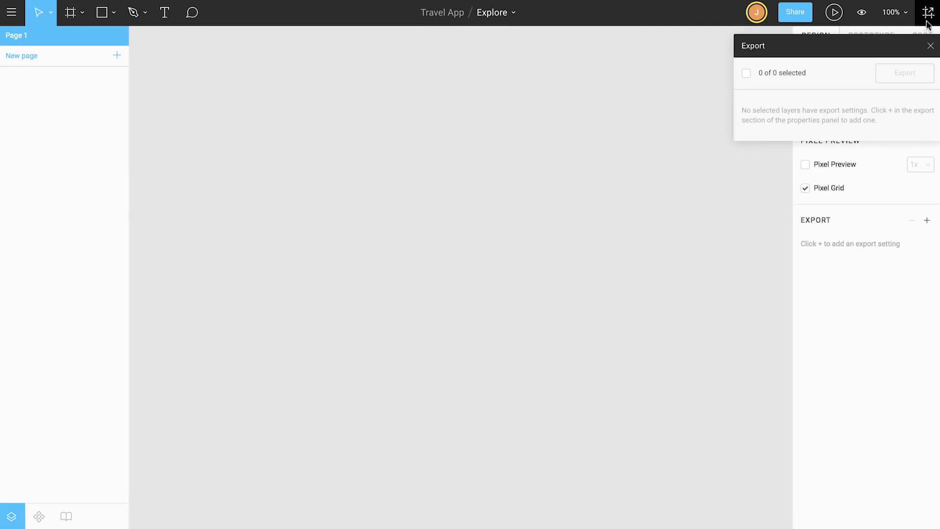
pyautogui.click(930, 46)
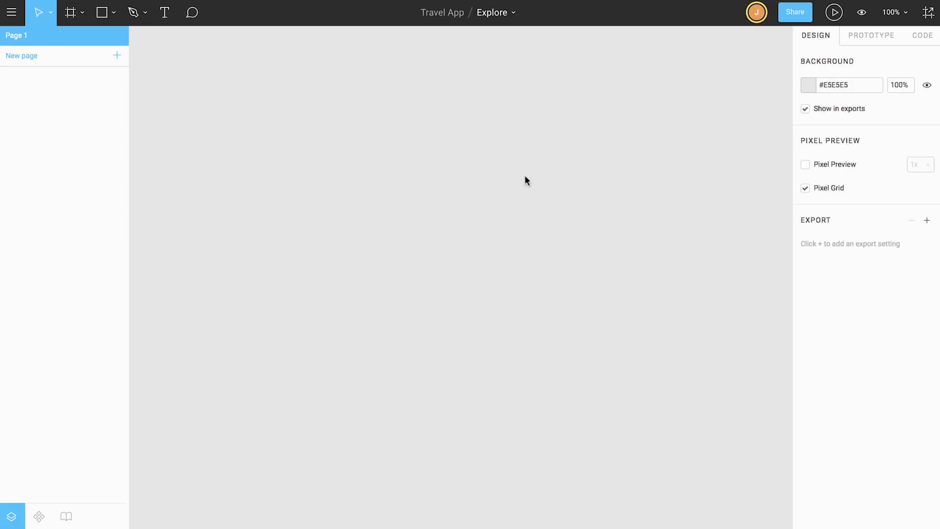
# Lower the Background swatch's brightness in the Design panel to #CCCCCC
pyautogui.click(808, 85)
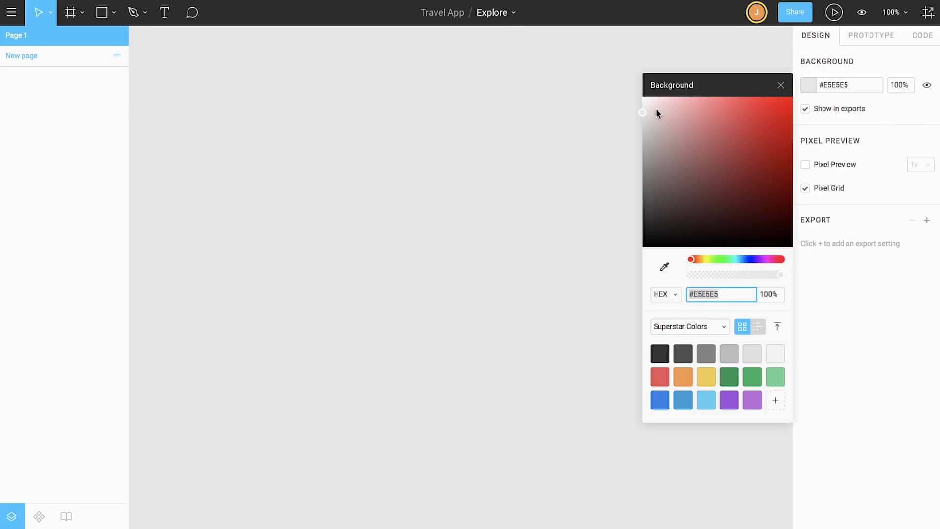
pyautogui.moveTo(640, 113); pyautogui.dragTo(642, 127)
pyautogui.click(56, 40)
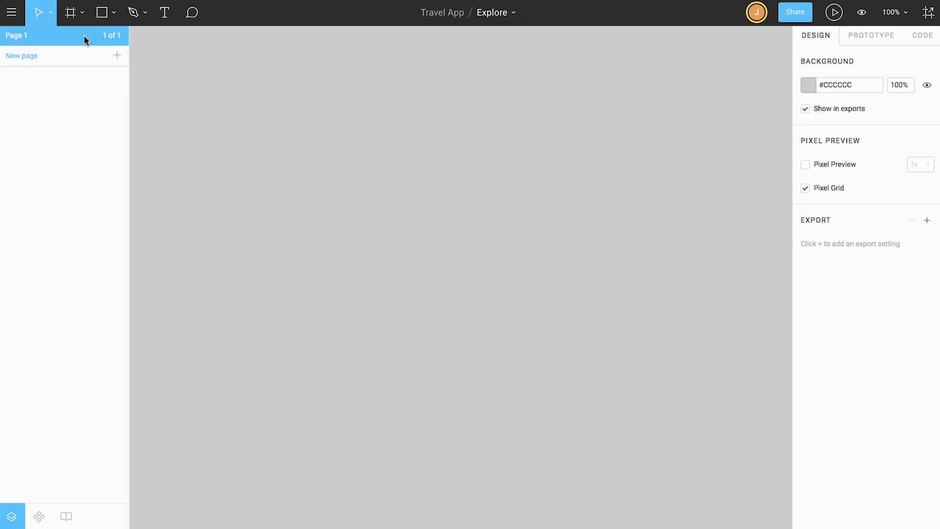
# Add an iPhone 8 preset frame to the canvas
pyautogui.click(81, 13)
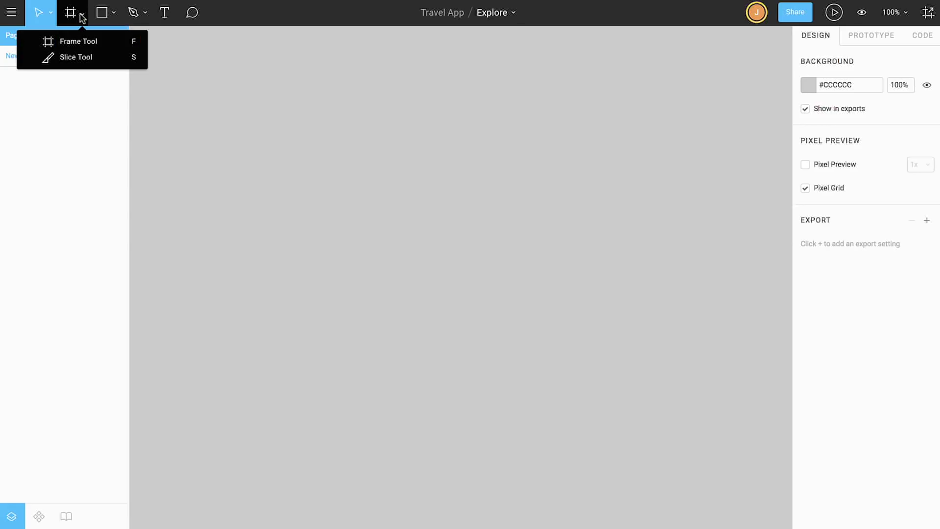
pyautogui.click(80, 39)
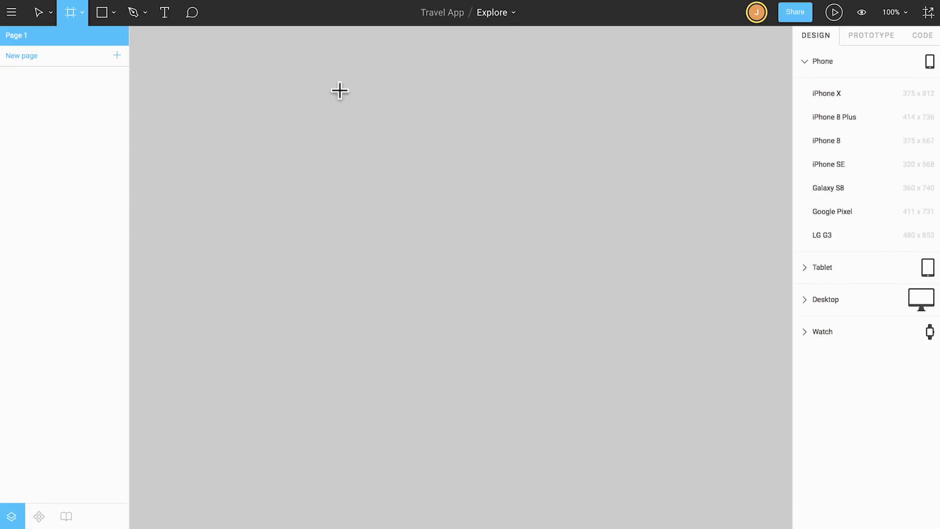
pyautogui.click(816, 141)
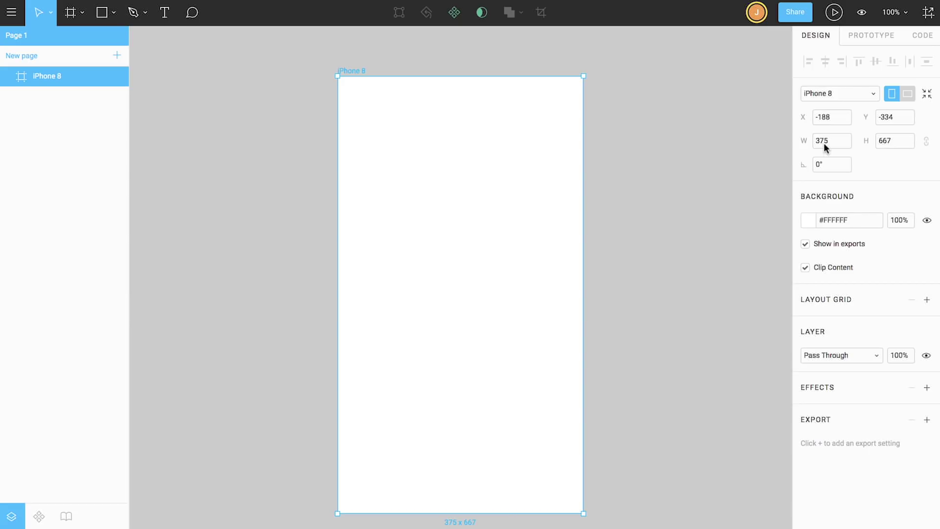
# Draw a 150×150 grey #C4C4C4 rectangle and position it in the frame's upper half
pyautogui.click(112, 15)
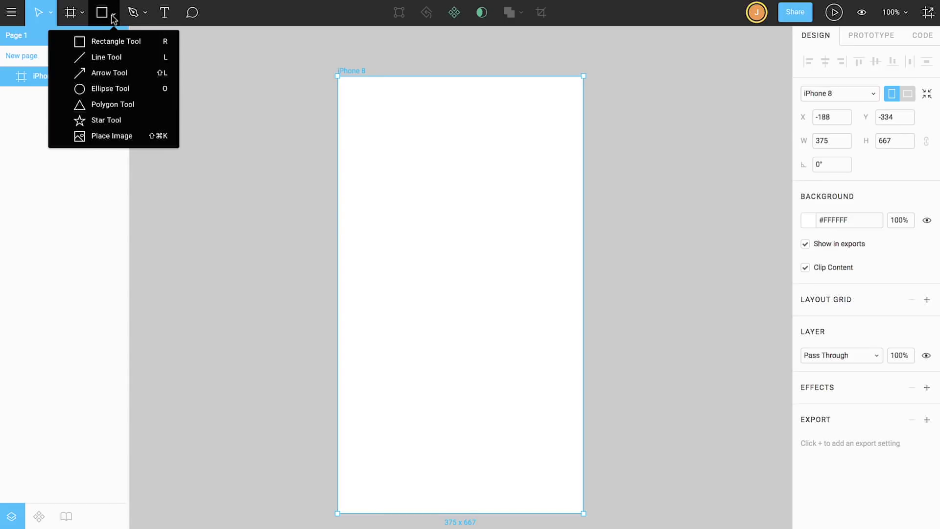
pyautogui.click(114, 37)
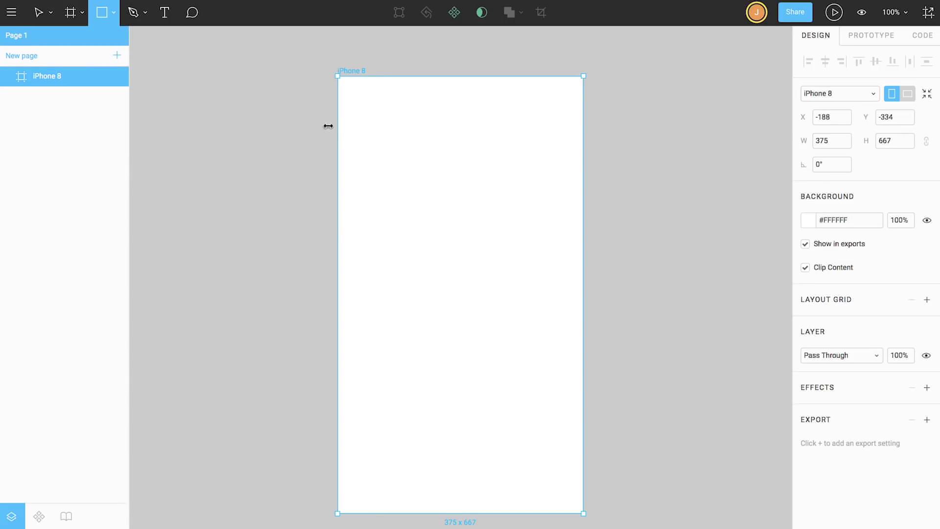
pyautogui.moveTo(353, 130)
pyautogui.mouseDown()
pyautogui.moveTo(441, 218)
pyautogui.moveTo(451, 214)
pyautogui.mouseUp()
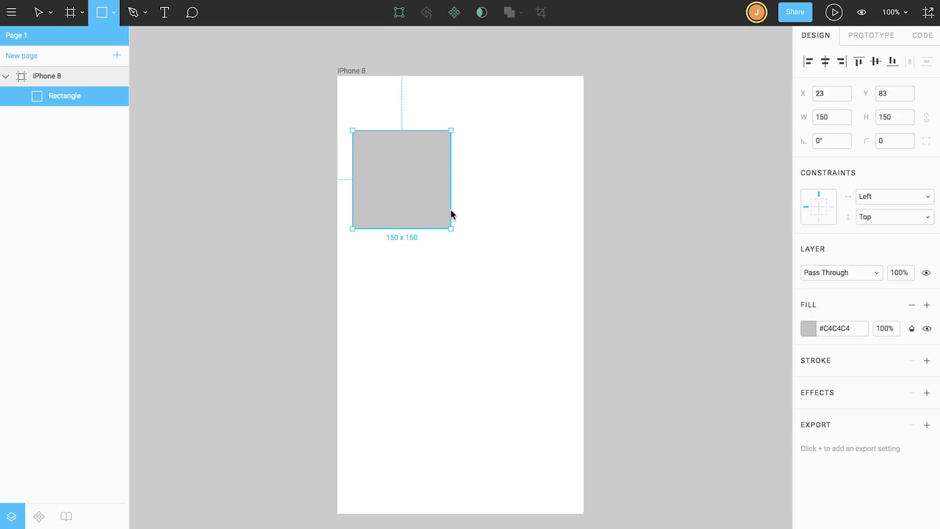
pyautogui.press('v')
pyautogui.moveTo(409, 183); pyautogui.dragTo(444, 199)
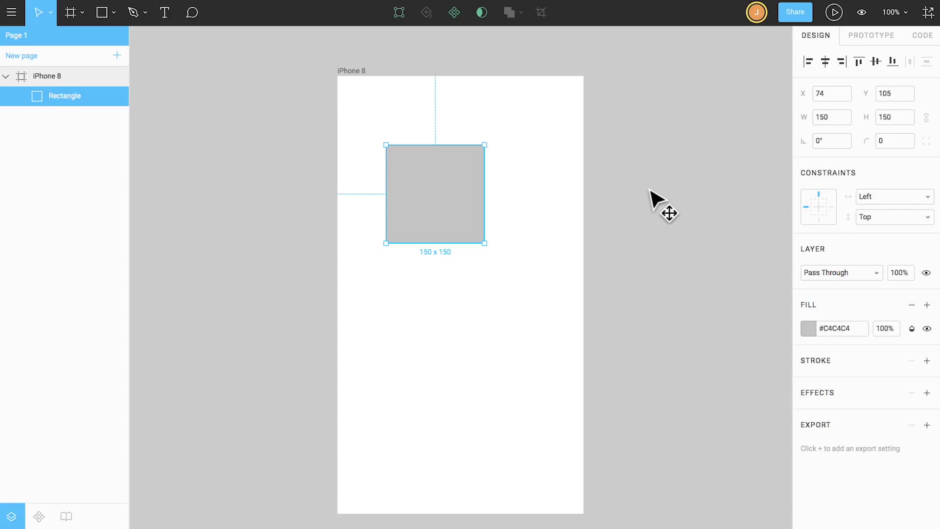
pyautogui.click(650, 191)
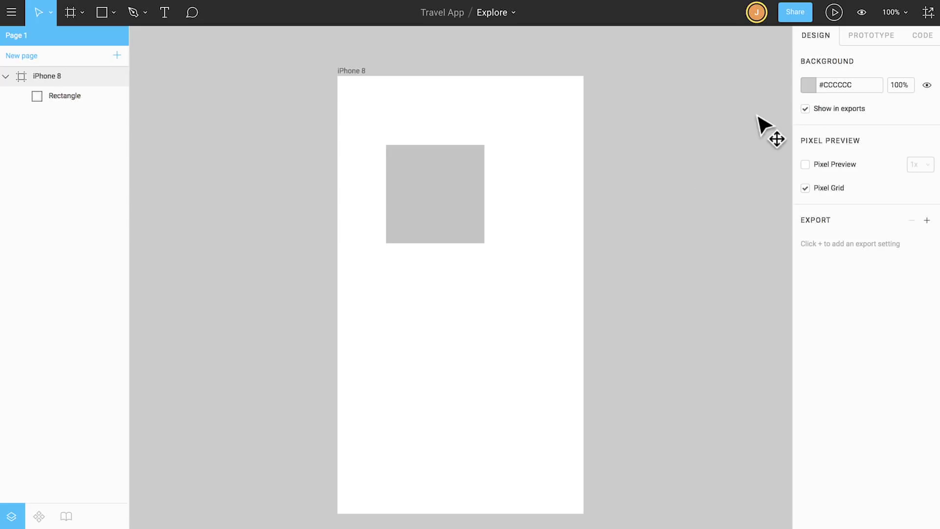
# Browse the Prototype and Code panels with CSS, peek at Components and Team Library, then return to Layers
pyautogui.click(858, 37)
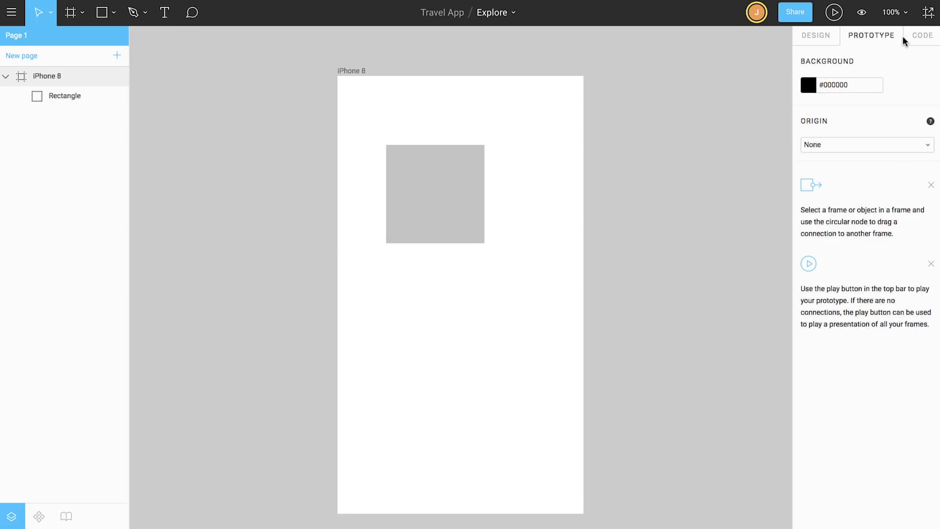
pyautogui.click(923, 38)
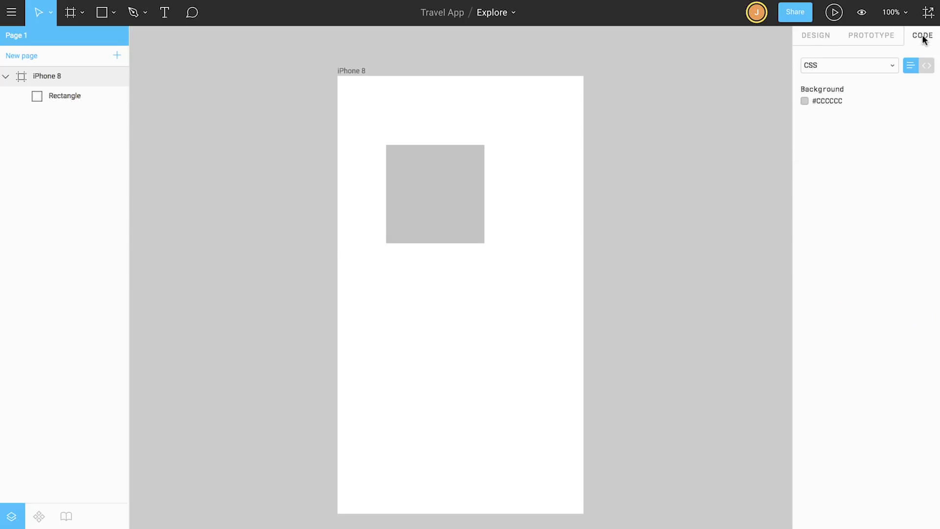
pyautogui.click(893, 67)
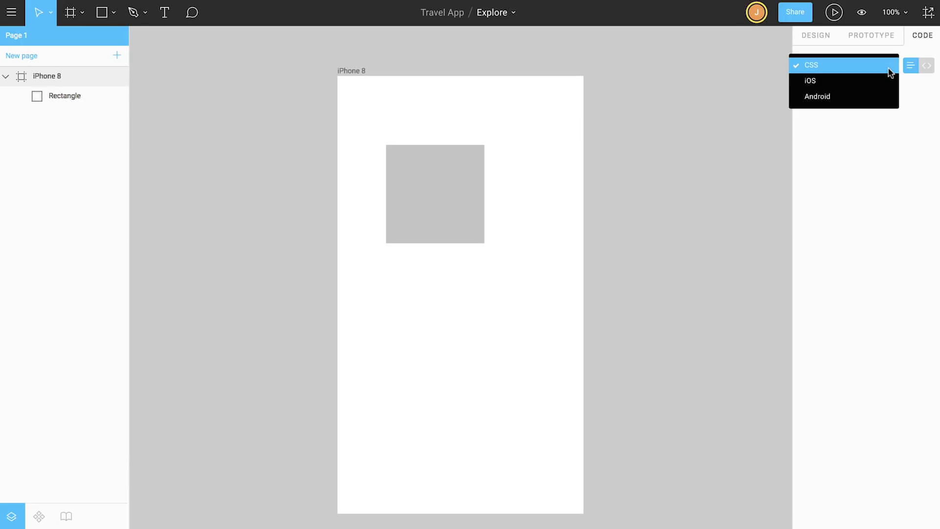
pyautogui.click(890, 69)
pyautogui.click(38, 516)
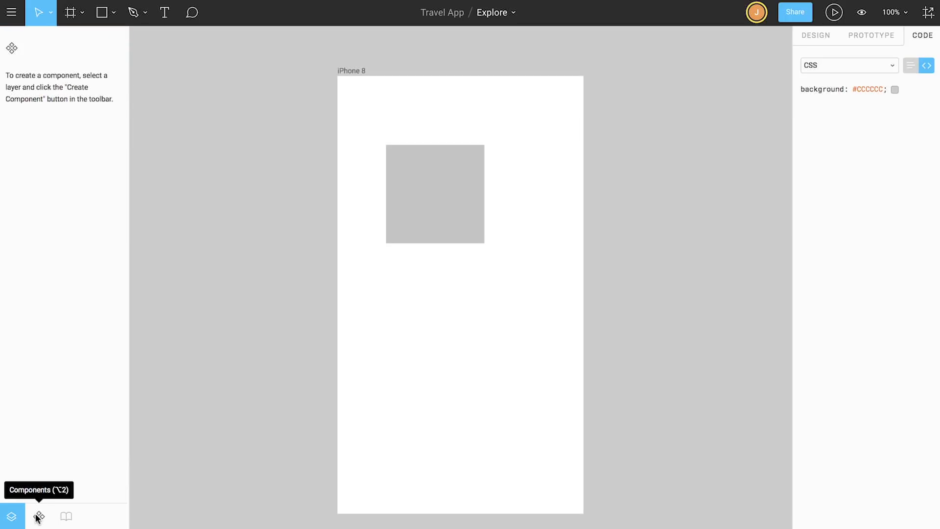
pyautogui.click(66, 517)
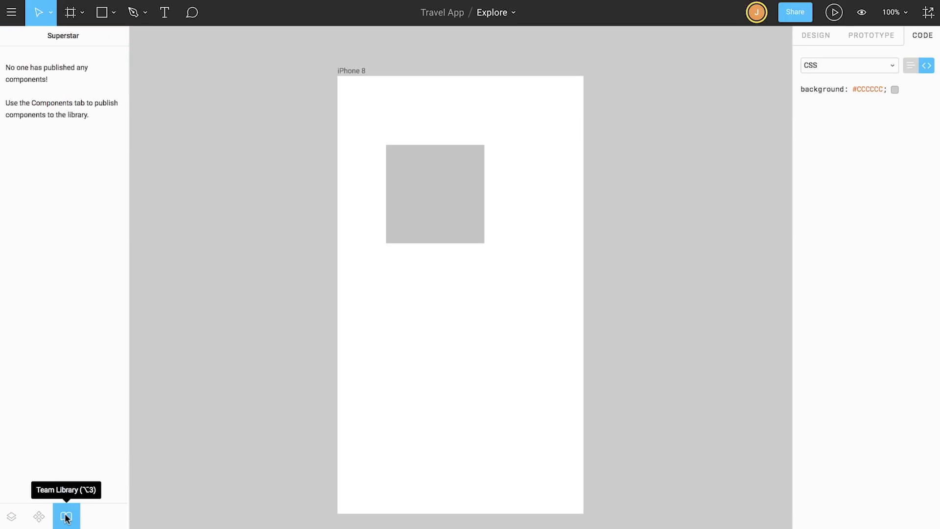
pyautogui.click(11, 517)
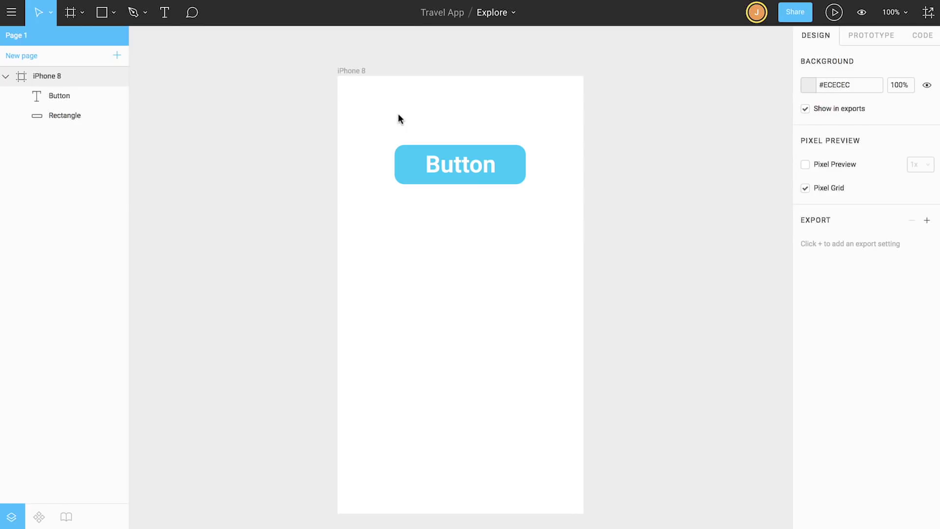
# Make the Button text and rectangle a component and Alt-drag an instance copy below to Y 250
pyautogui.moveTo(418, 127); pyautogui.dragTo(508, 209)
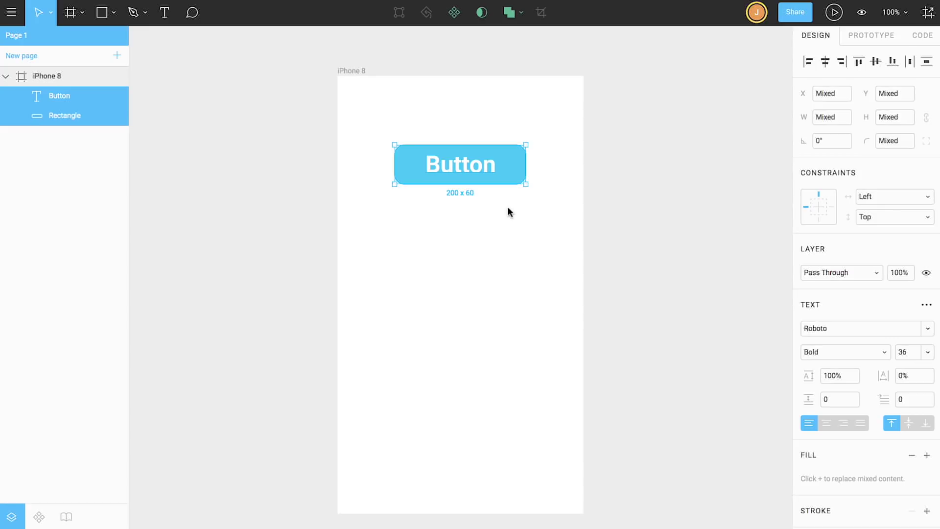
pyautogui.click(454, 14)
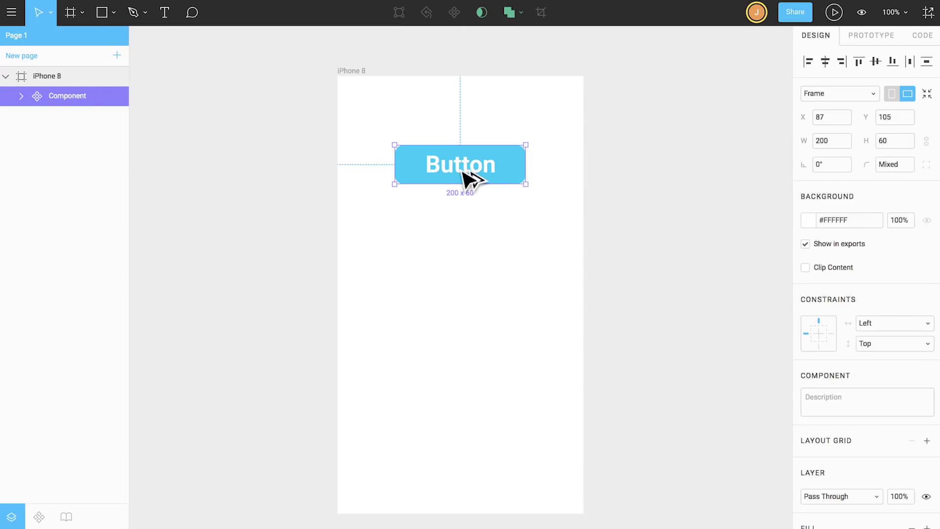
pyautogui.keyDown('alt'); pyautogui.moveTo(460, 168); pyautogui.dragTo(462, 269); pyautogui.keyUp('alt')
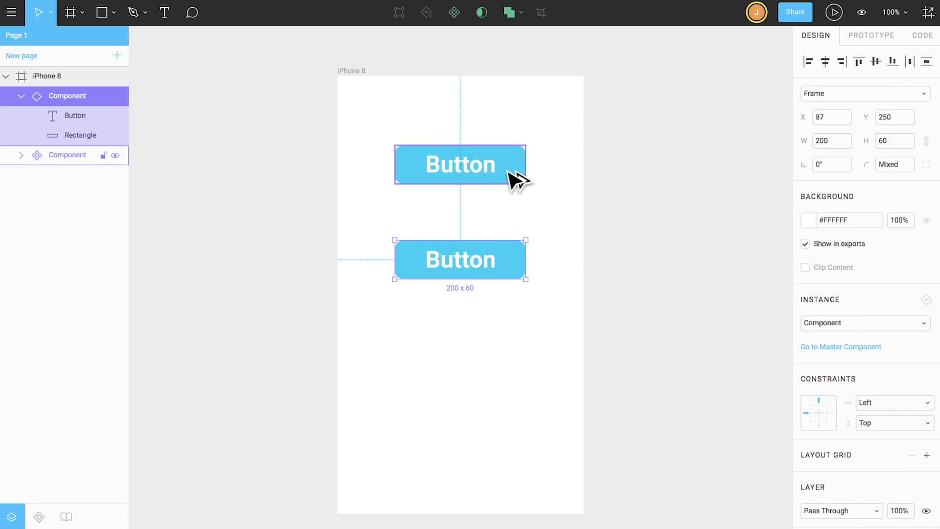
# Set the master button rectangle's fill to light green #6FCF97
pyautogui.doubleClick(522, 180)
pyautogui.click(807, 331)
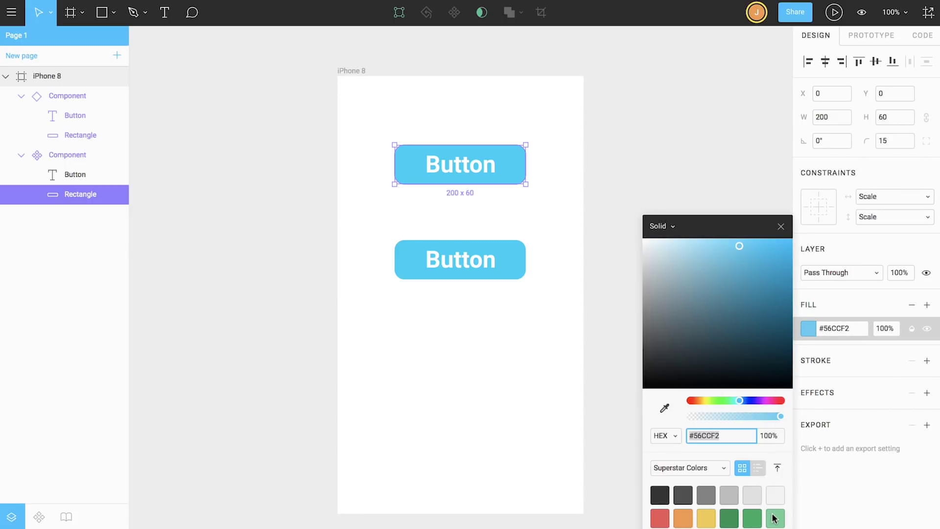
pyautogui.click(775, 518)
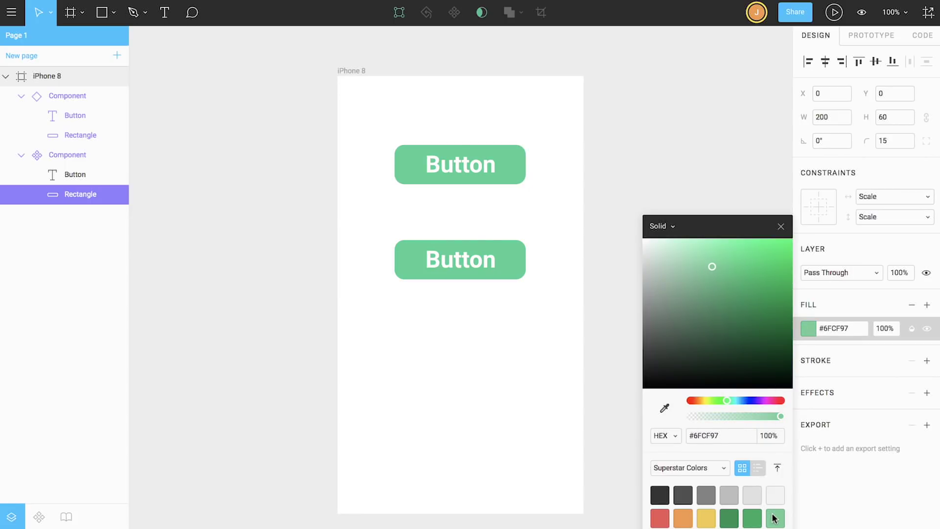
pyautogui.click(781, 226)
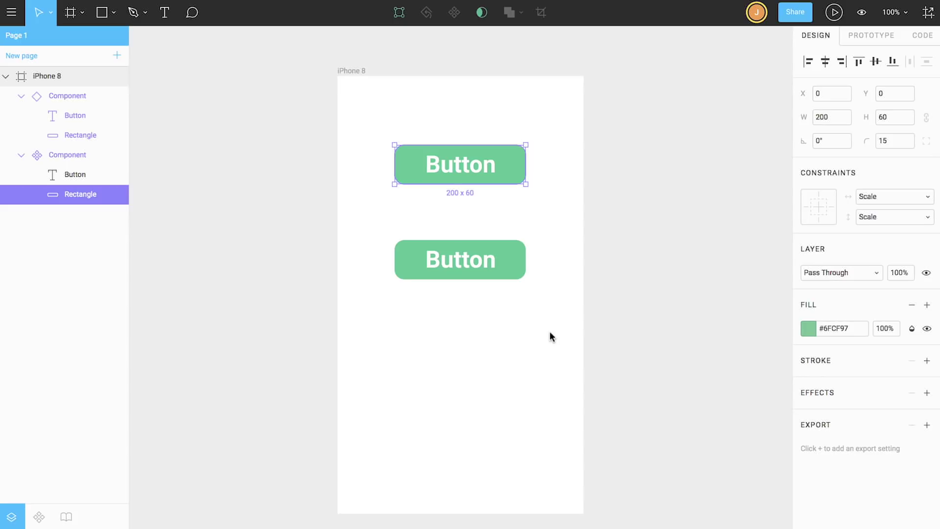
# Give the lower instance's rectangle a red #EB5757 fill
pyautogui.click(509, 271)
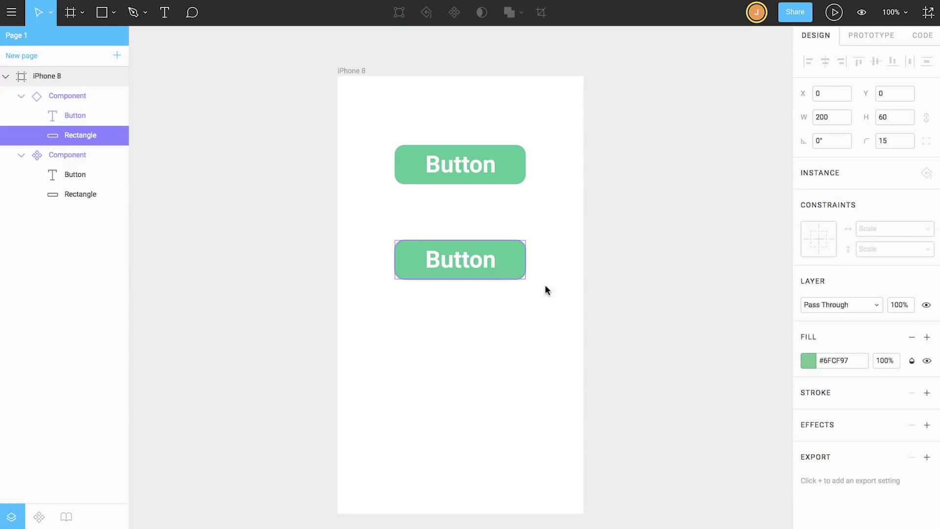
pyautogui.click(808, 361)
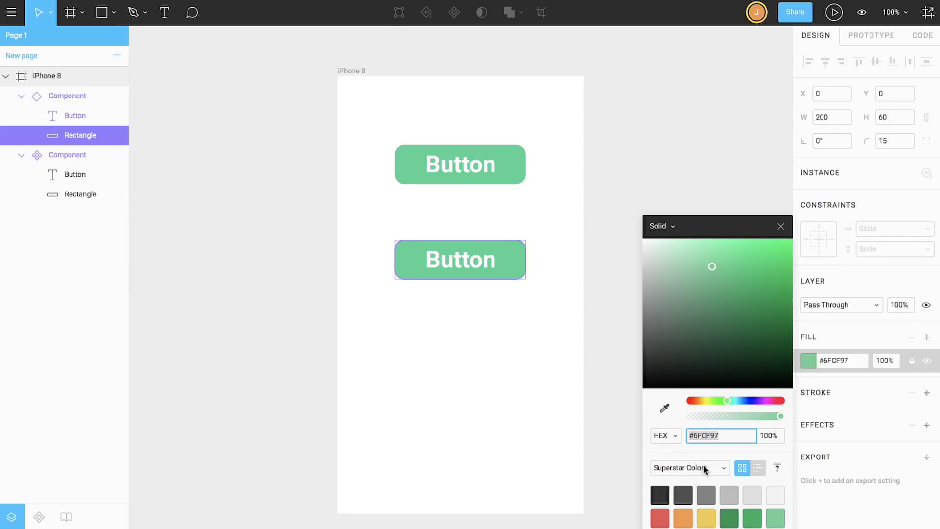
pyautogui.click(661, 518)
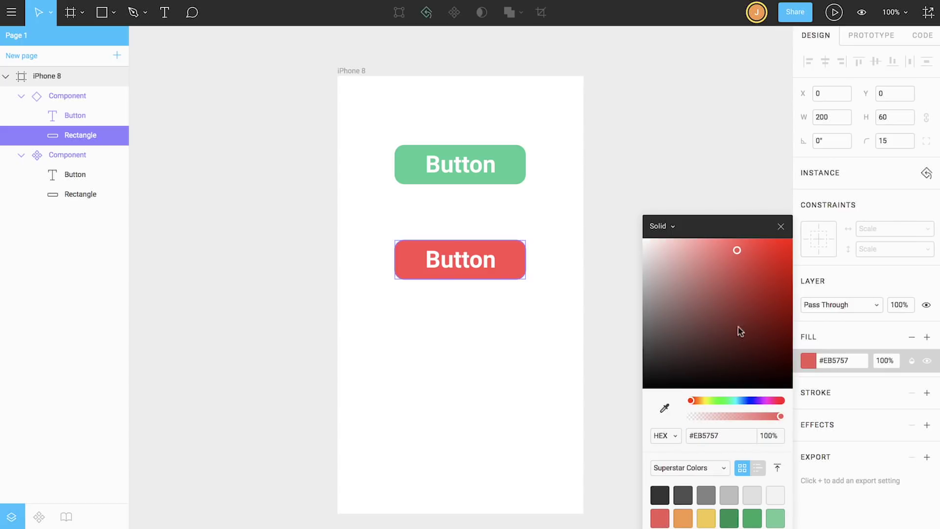
pyautogui.click(781, 227)
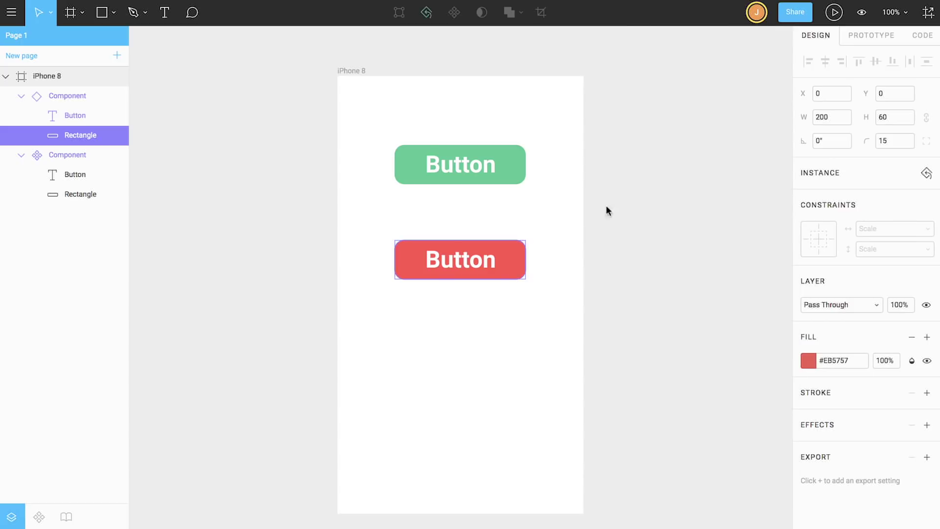
# Set the master button's rectangle fill back to light blue #56CCF2
pyautogui.click(515, 176)
pyautogui.click(807, 329)
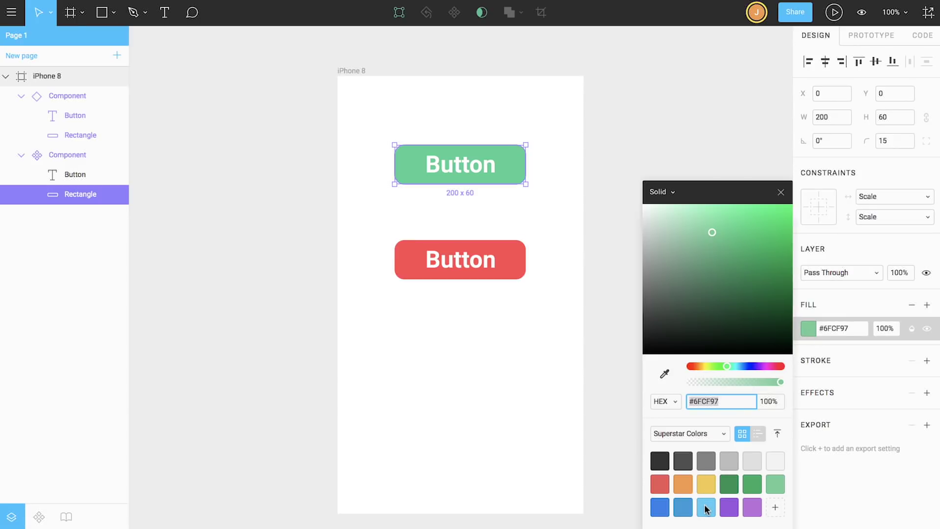
pyautogui.click(706, 507)
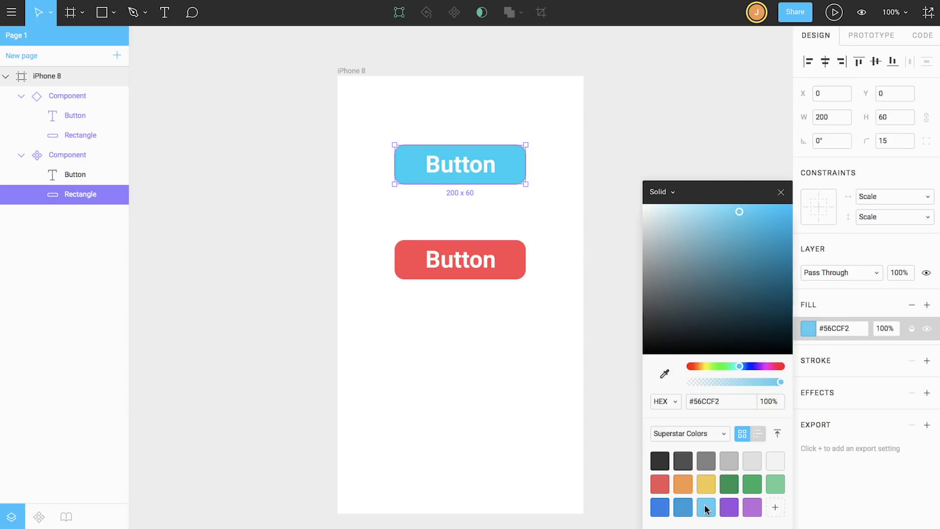
pyautogui.press('Escape')
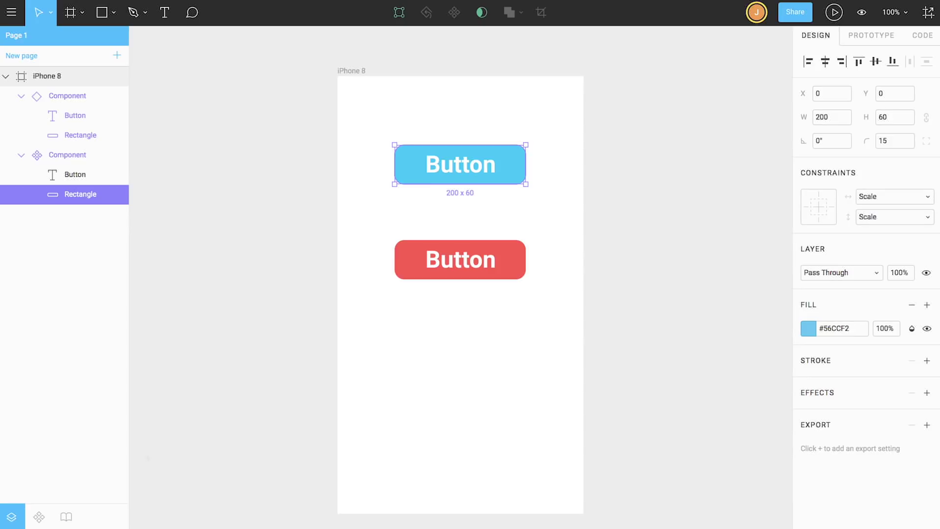
# Show the Getting Started (Design System) component library beside the empty iPhone 8 frame
pyautogui.click(38, 516)
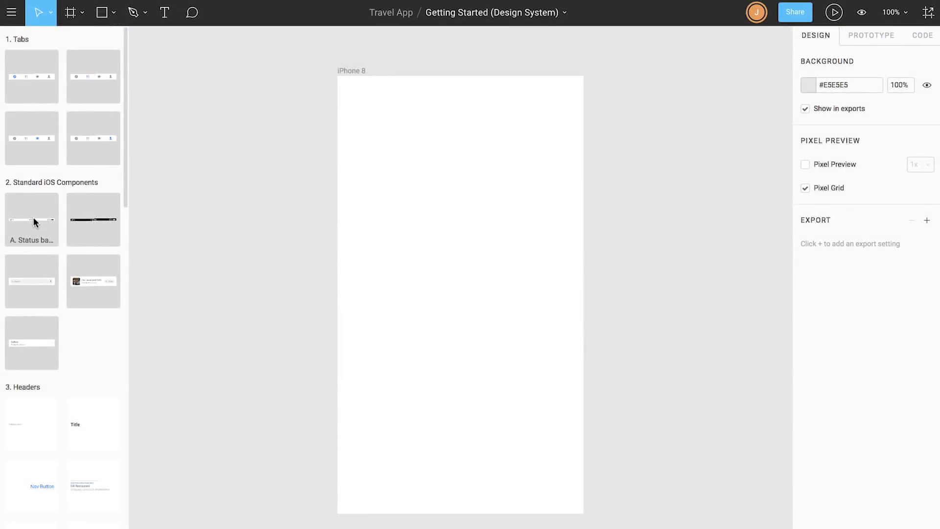
# Place a black Status bar instance atop the iPhone 8 frame and the Explore Tab bar at its bottom
pyautogui.moveTo(33, 217); pyautogui.dragTo(460, 83)
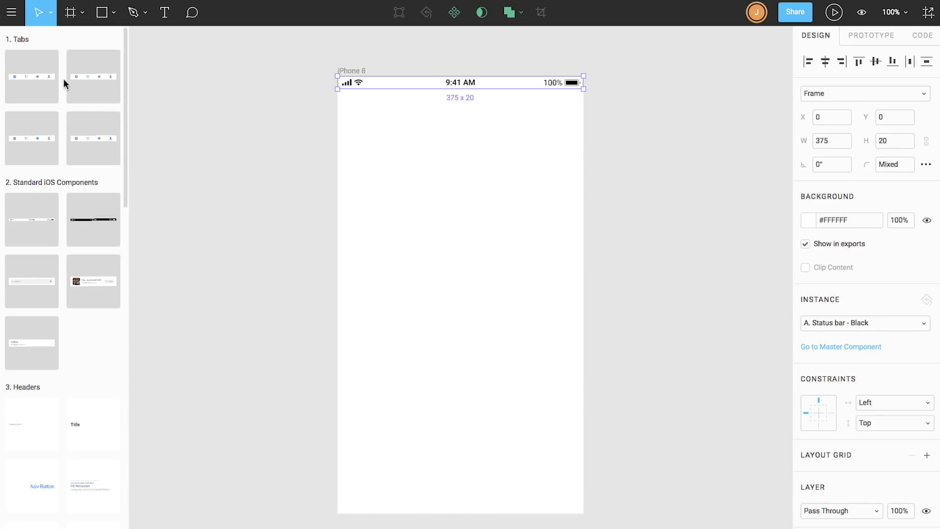
pyautogui.moveTo(34, 74); pyautogui.dragTo(473, 492)
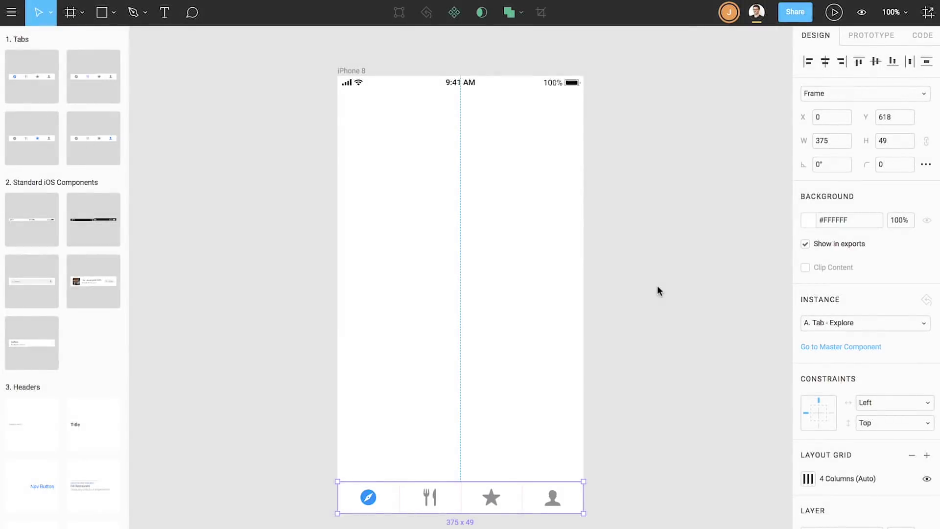
# Watch the collaborator add the TUESDAY, NOV 7 date, Title heading and round profile photo, then stop following
pyautogui.click(756, 14)
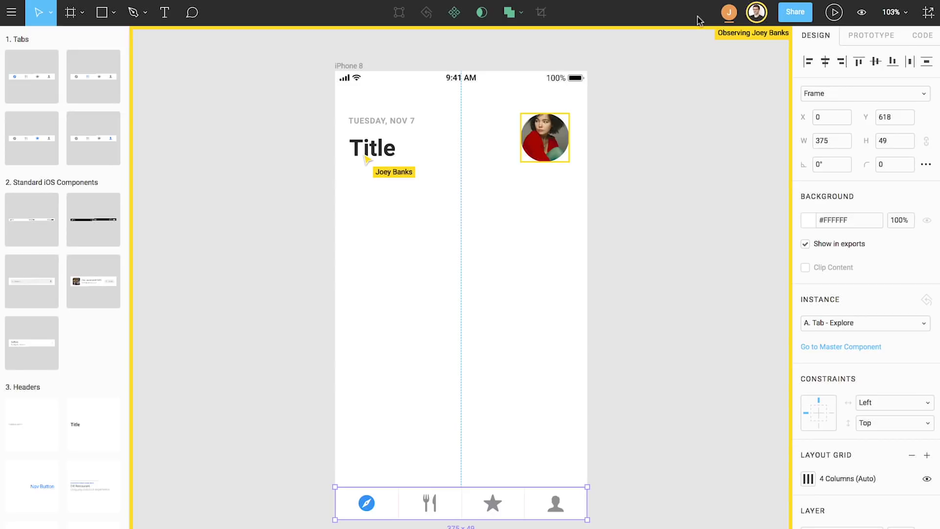
pyautogui.click(729, 12)
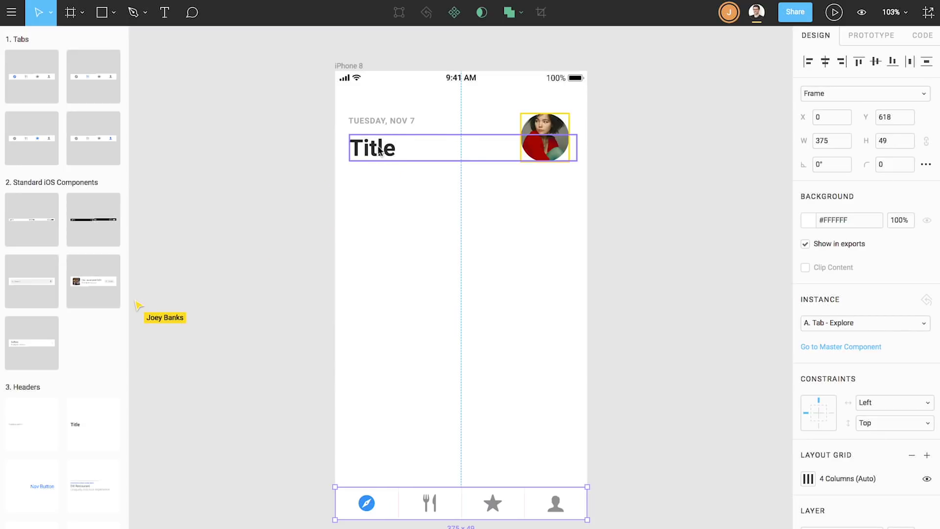
# Change the Title heading text to 'Explore'
pyautogui.doubleClick(420, 142)
pyautogui.write('Ex')
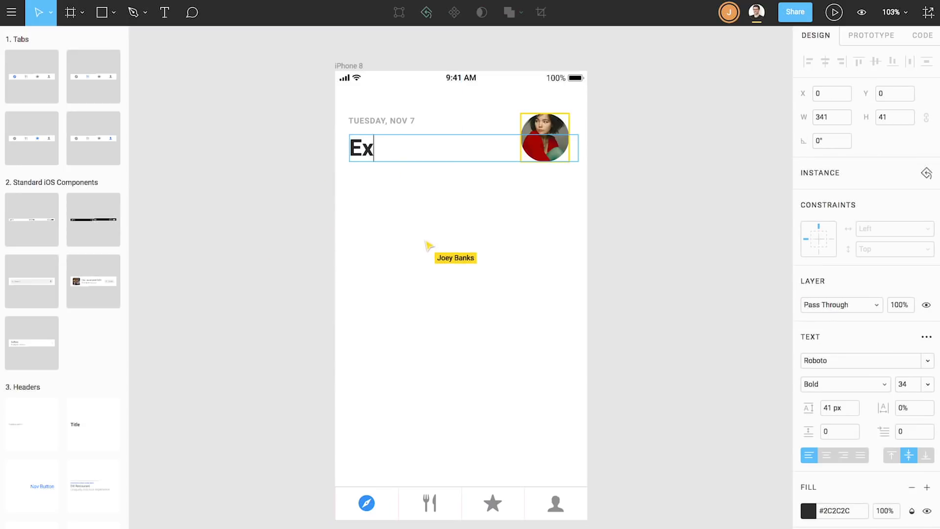
pyautogui.write('plore')
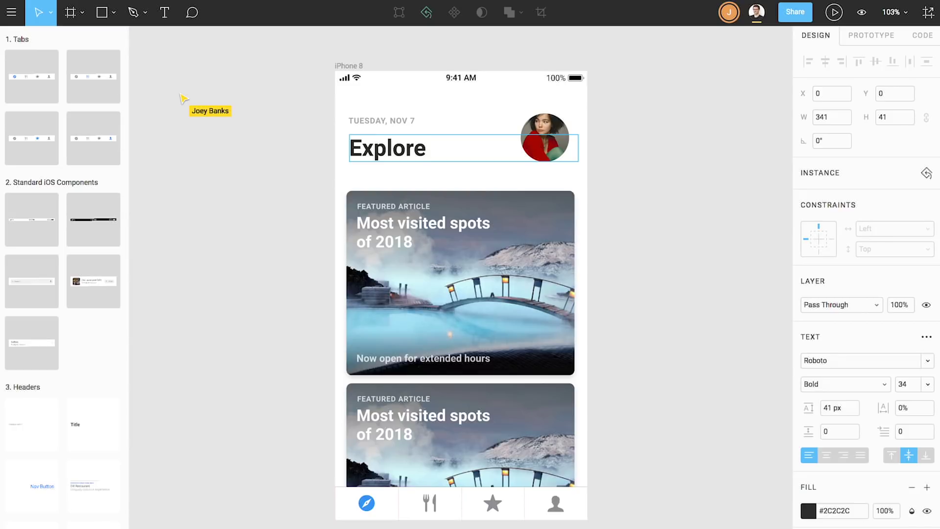
pyautogui.hotkey('alt', '1')
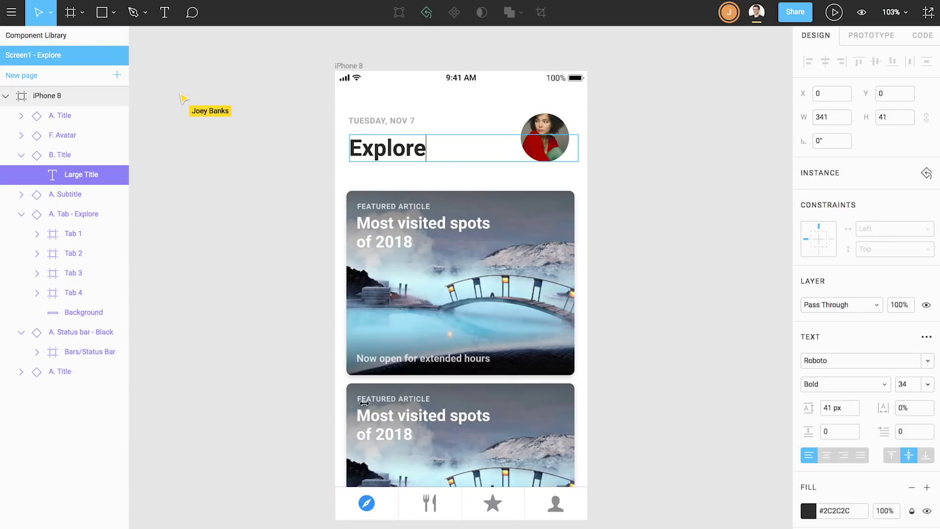
# Label the second card 'RECOMMENDED FOR YOU' and title it 'Exclusive Northern Lights' / 'Tour' on two lines
pyautogui.doubleClick(393, 398)
pyautogui.write('RECOMMENDED FOR YOU')
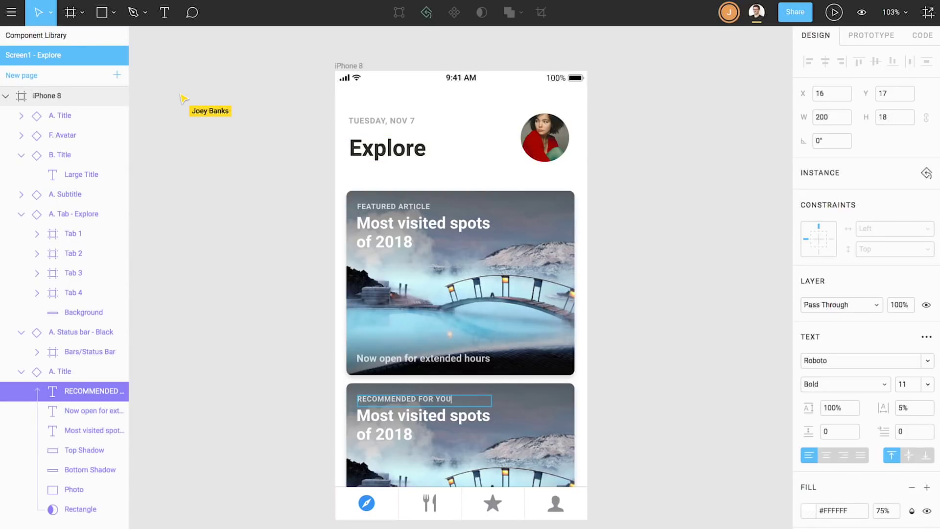
pyautogui.doubleClick(404, 418)
pyautogui.write('Ex')
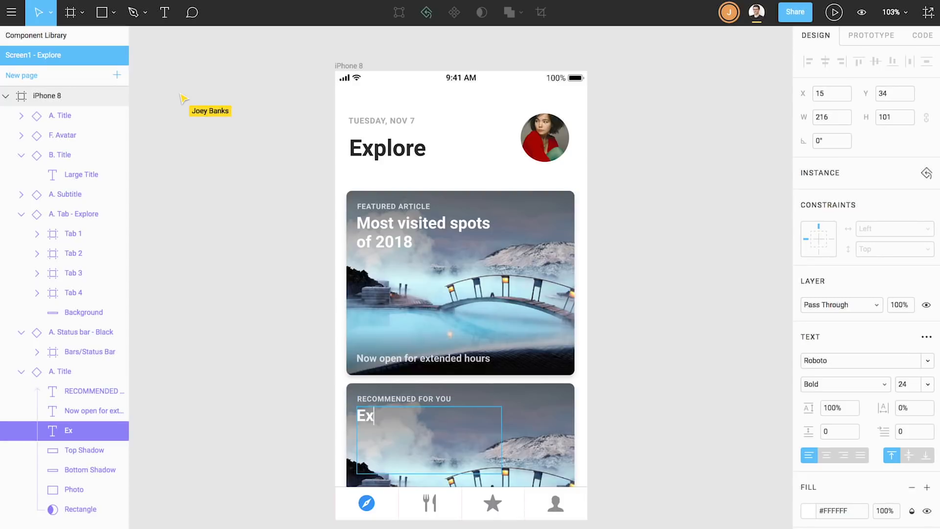
pyautogui.write('clusive')
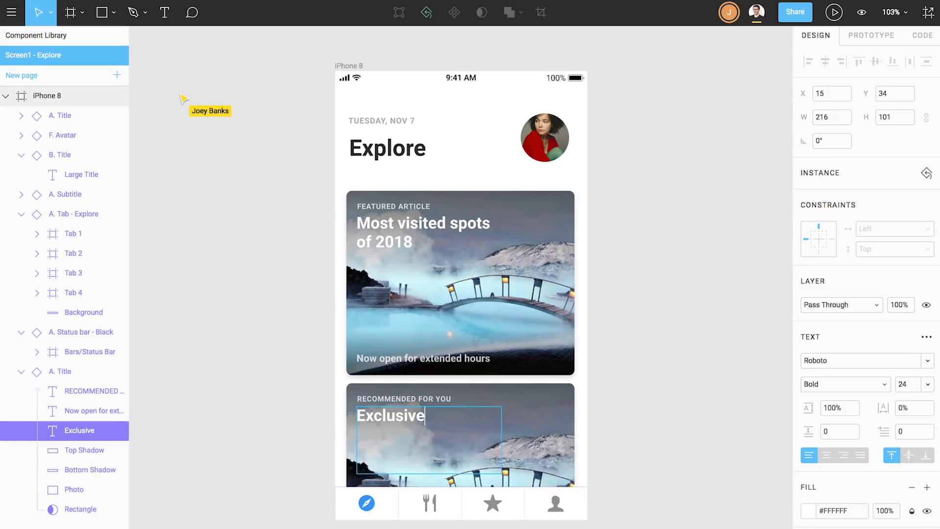
pyautogui.write(' Northern')
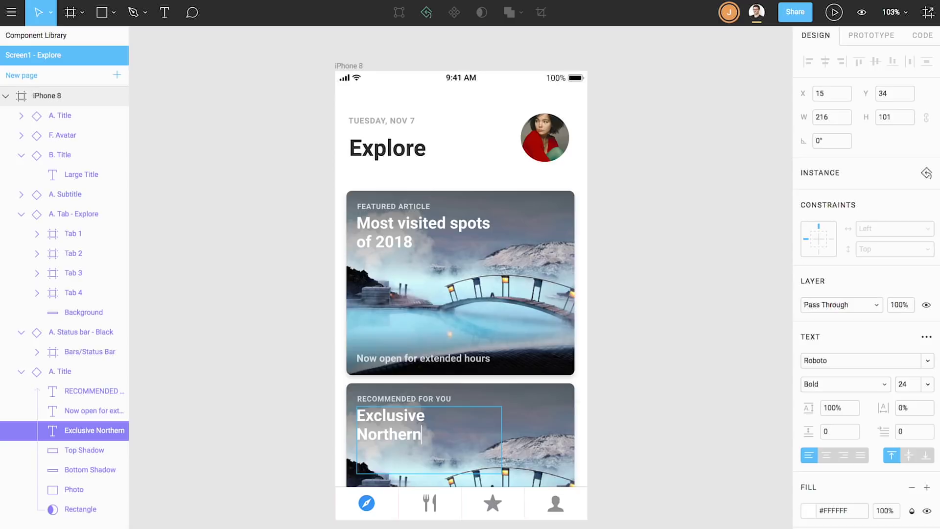
pyautogui.write(' Lights')
pyautogui.press('Return')
pyautogui.write('Tour')
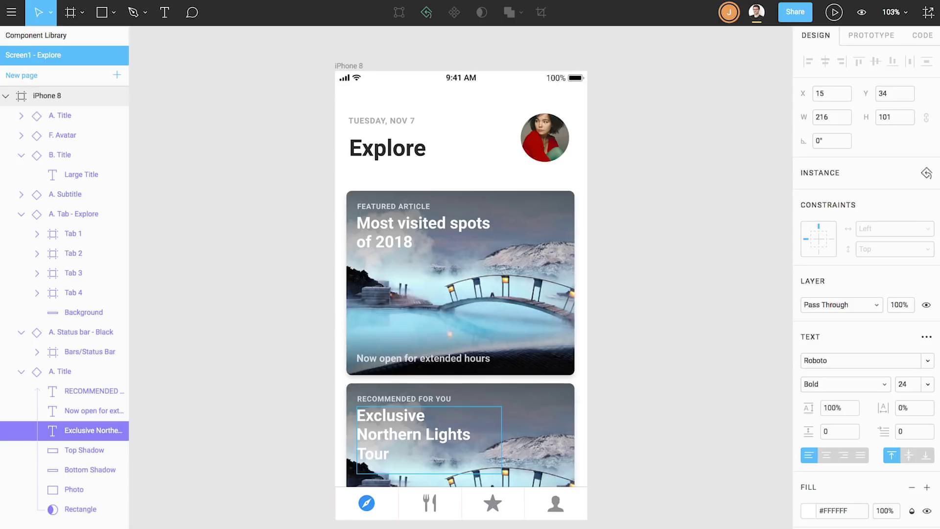
pyautogui.click(76, 491)
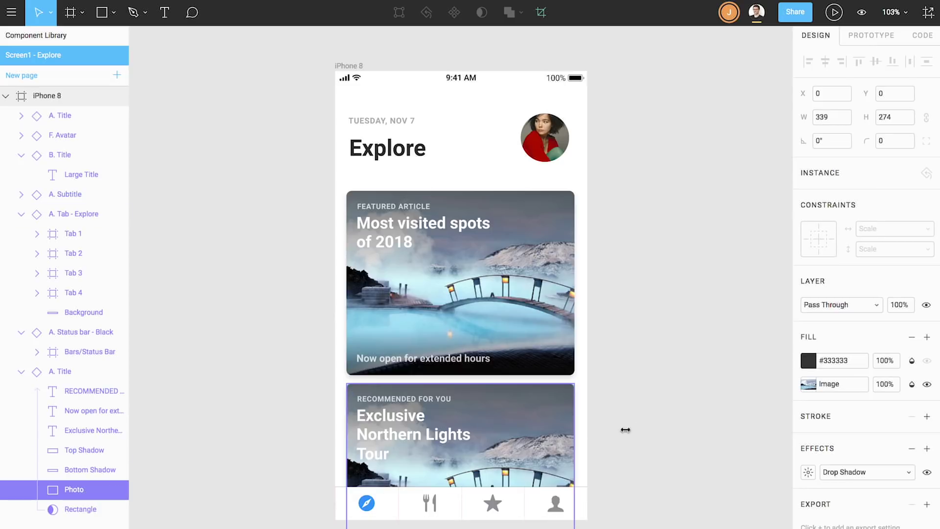
# Swap the Photo layer's image fill for the NorthernLights aurora picture
pyautogui.click(808, 384)
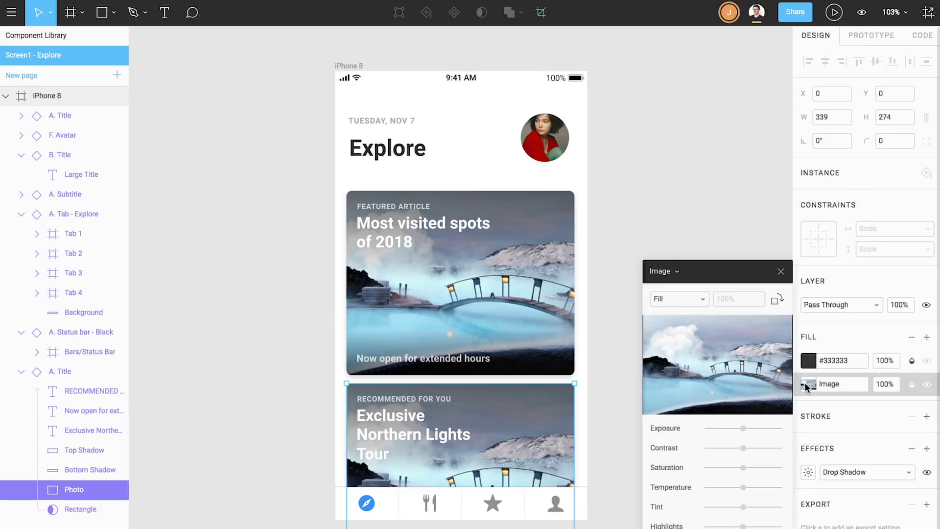
pyautogui.click(737, 366)
pyautogui.click(356, 109)
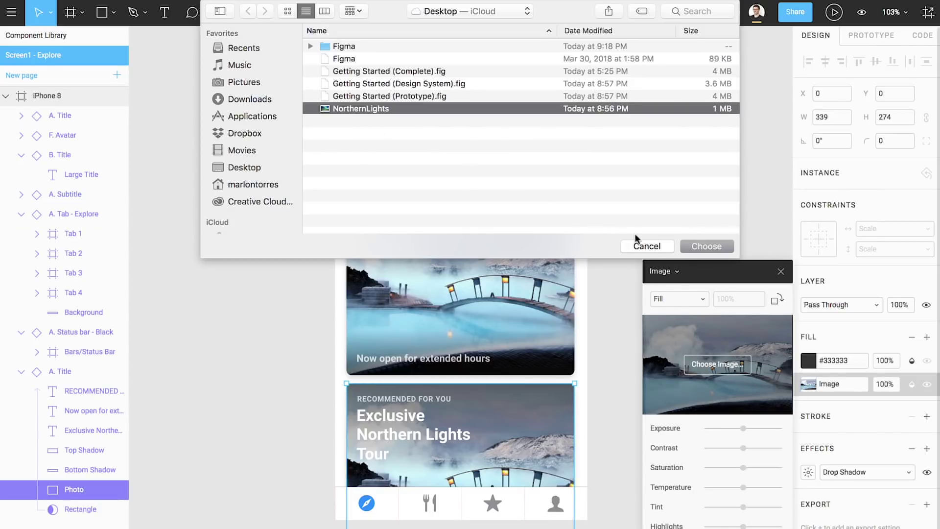
pyautogui.click(706, 247)
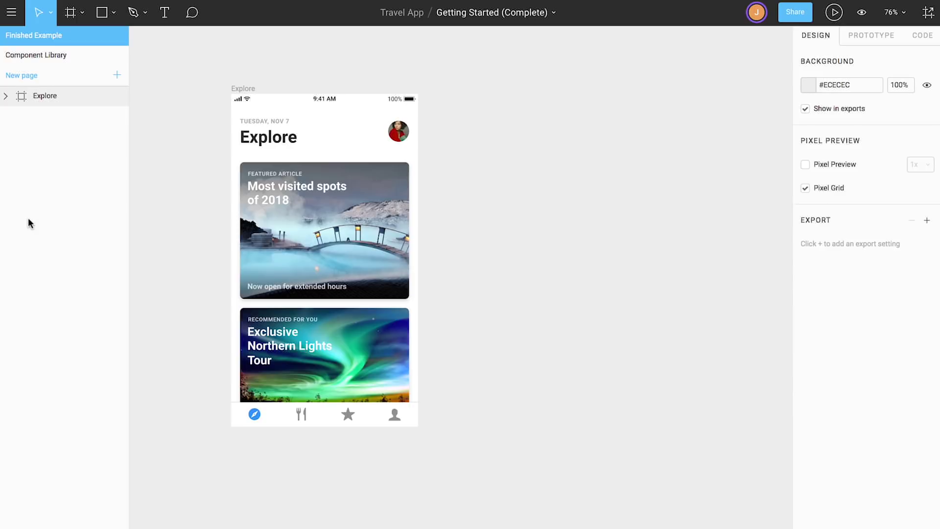
# Select the Explore frame and stretch it wider by its edge
pyautogui.click(241, 88)
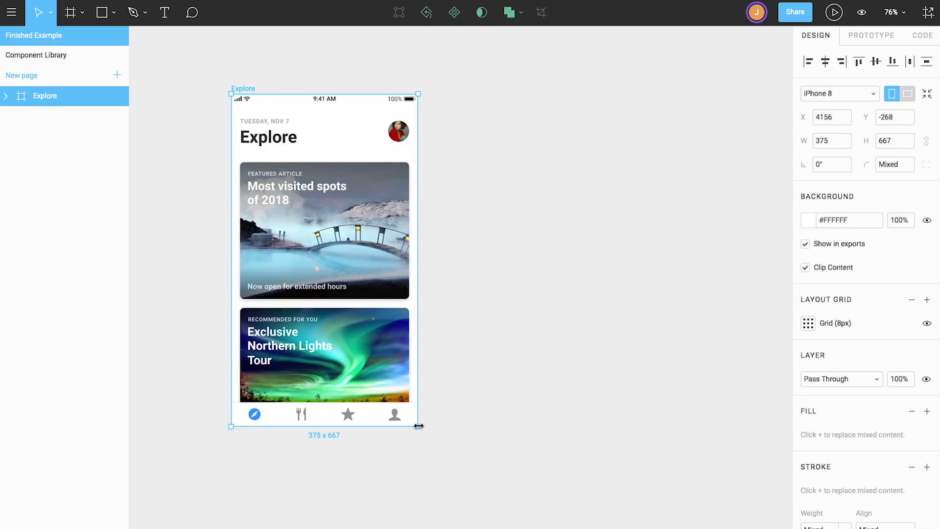
pyautogui.moveTo(419, 425); pyautogui.dragTo(449, 448)
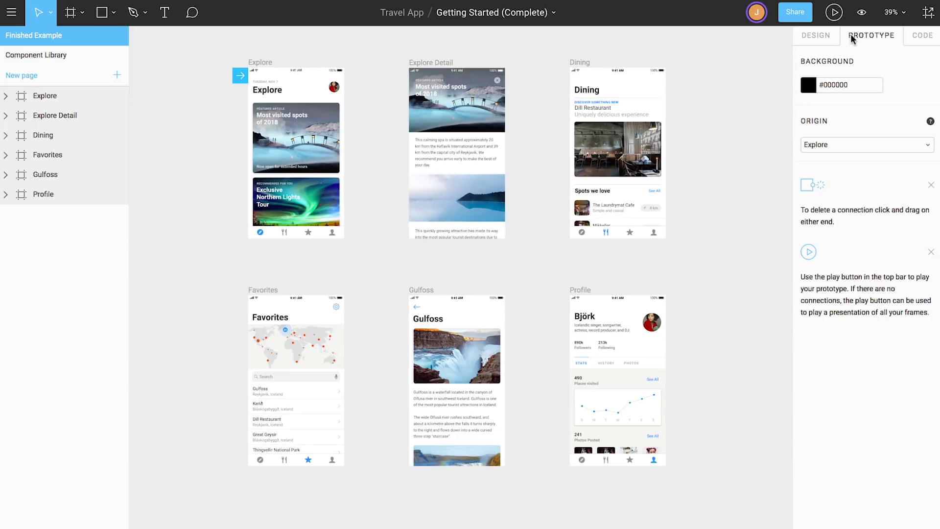
# Connect the featured article tile to Explore Detail and its Cancel icon back to Explore
pyautogui.click(296, 138)
pyautogui.moveTo(340, 138); pyautogui.dragTo(421, 142)
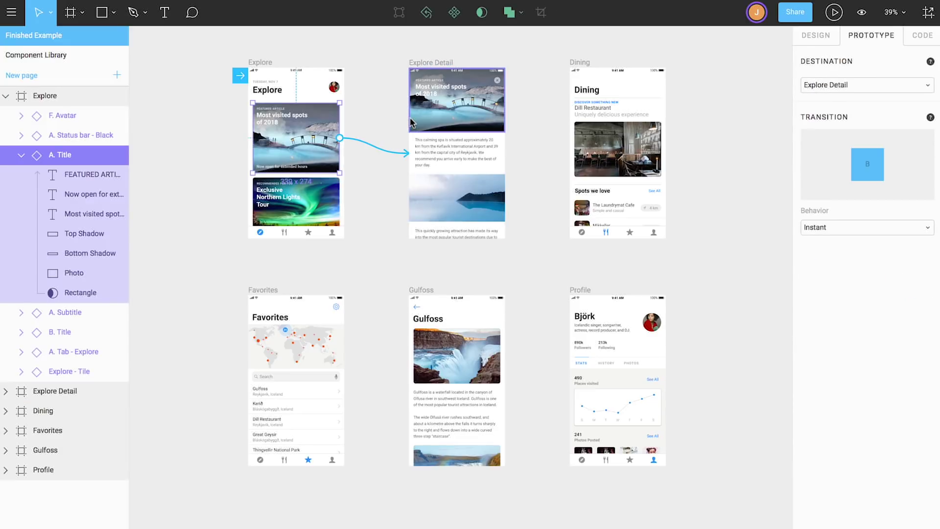
pyautogui.click(501, 84)
pyautogui.moveTo(500, 82); pyautogui.dragTo(344, 115)
pyautogui.click(357, 46)
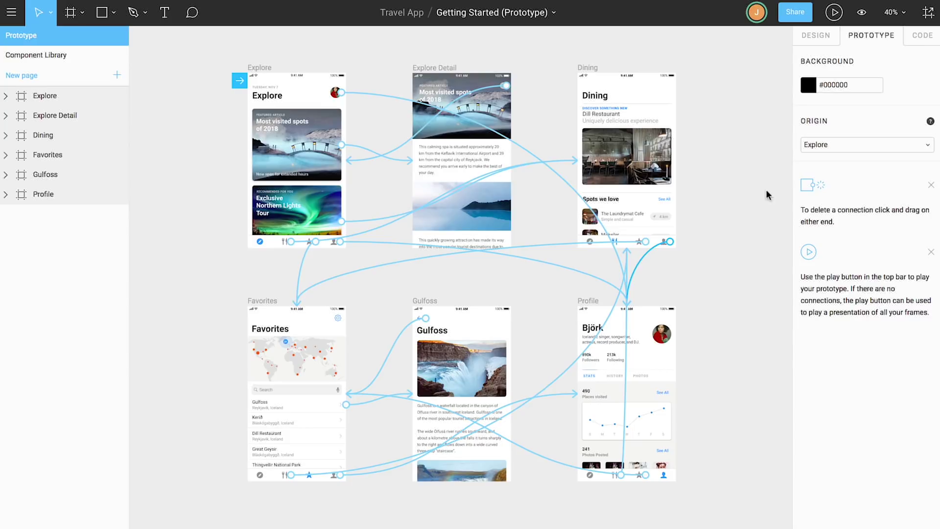
pyautogui.click(833, 13)
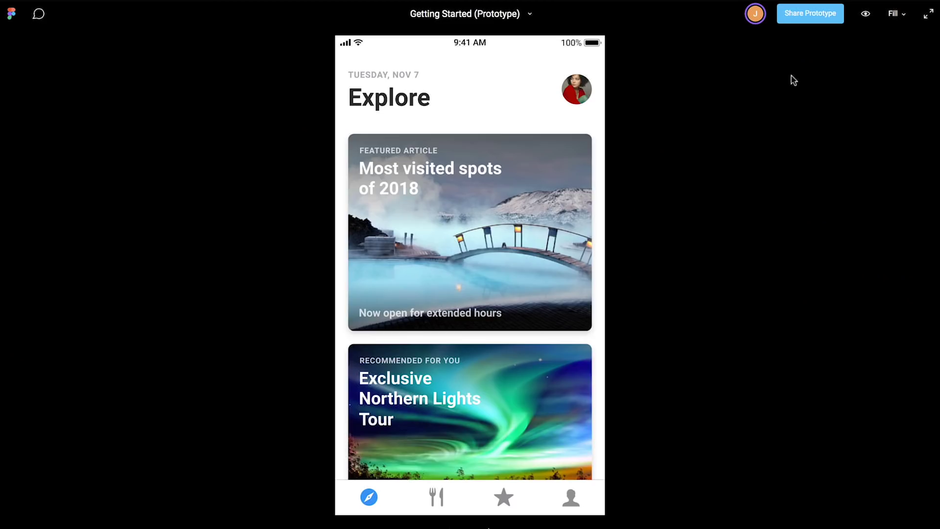
pyautogui.click(512, 226)
pyautogui.click(583, 72)
pyautogui.click(578, 94)
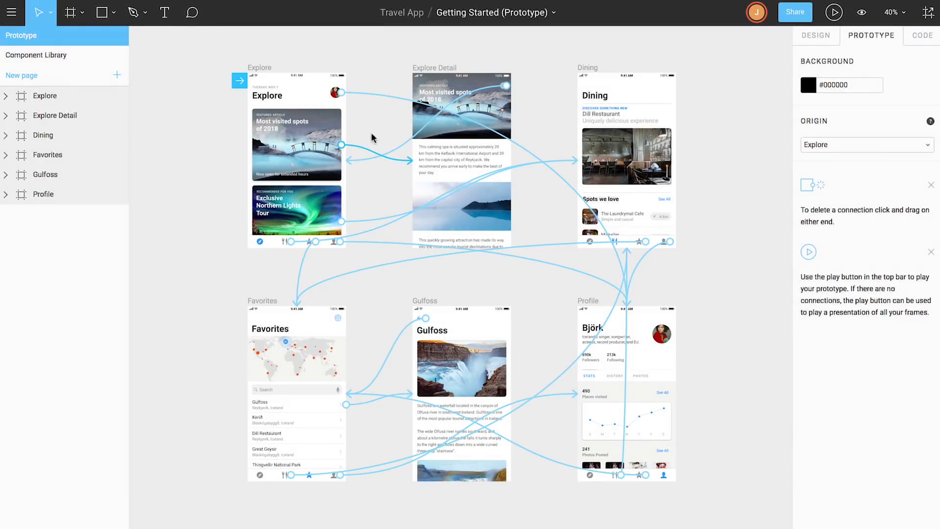
# Add a named version 'Travel App' with description 'Most recent version.' in Version History
pyautogui.click(553, 15)
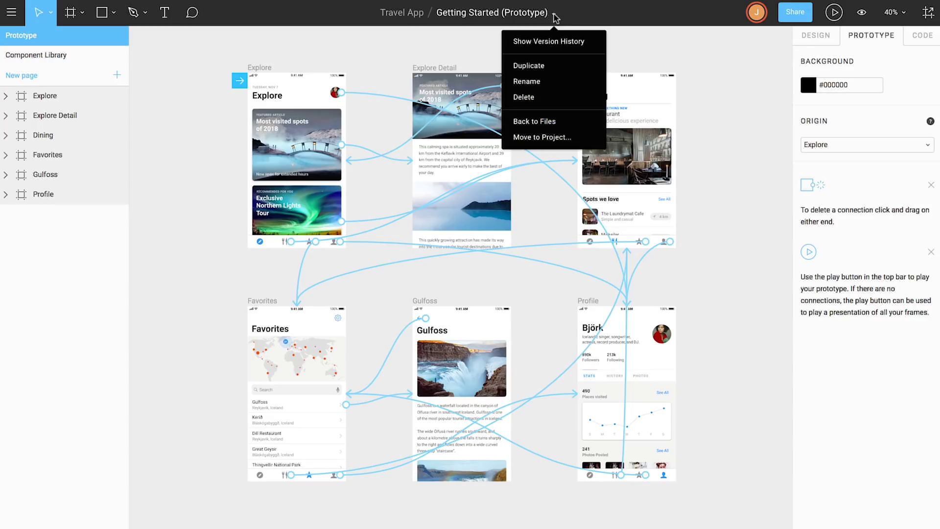
pyautogui.click(551, 44)
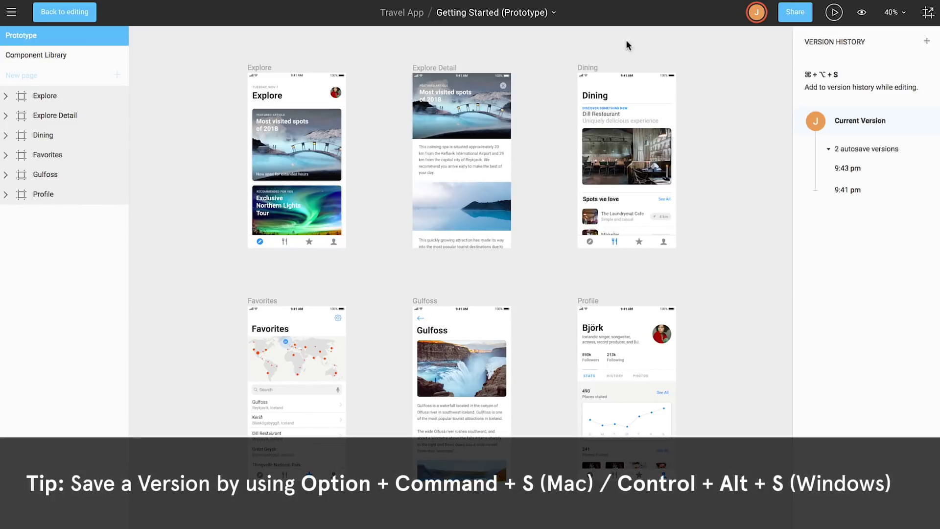
pyautogui.click(927, 43)
pyautogui.write('Travel App')
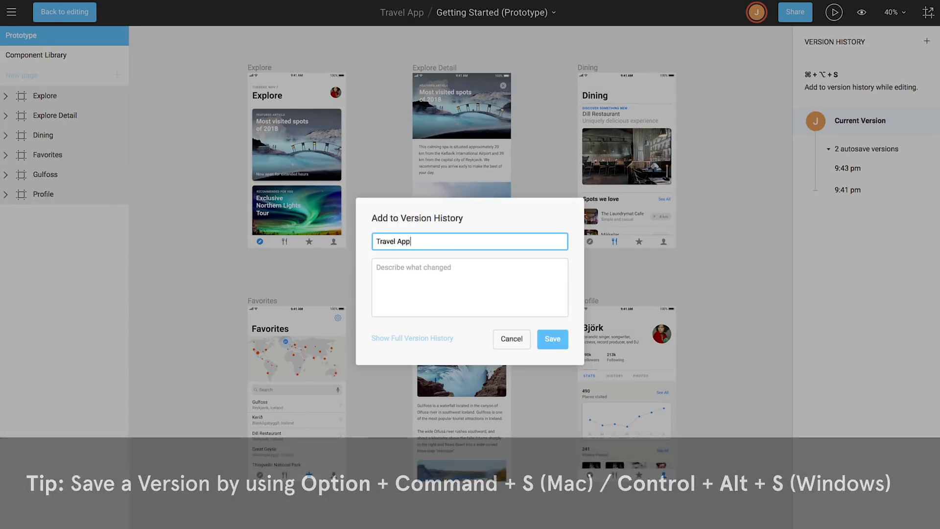
pyautogui.press('Tab')
pyautogui.write('Most recent version.')
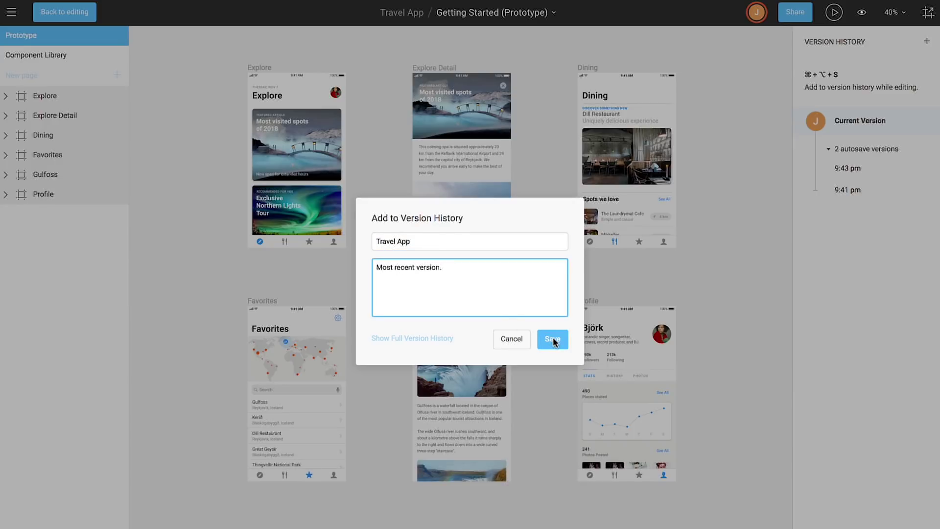
pyautogui.click(553, 337)
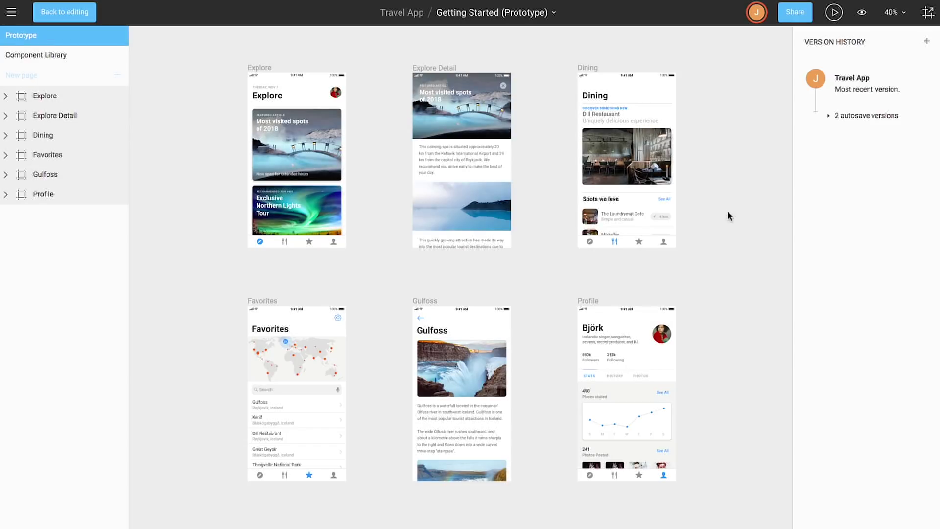
pyautogui.rightClick(902, 78)
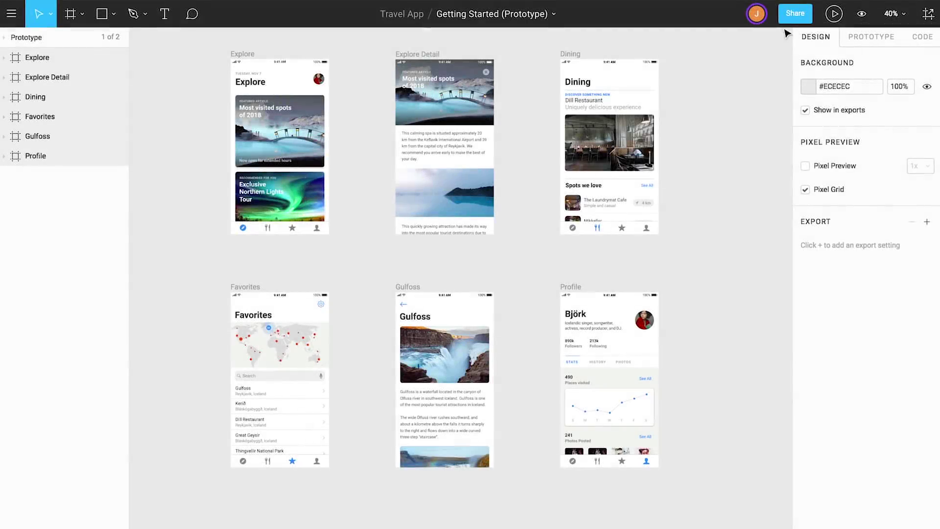
# Invite the developer's e-mail address to the file with can view permission
pyautogui.click(794, 14)
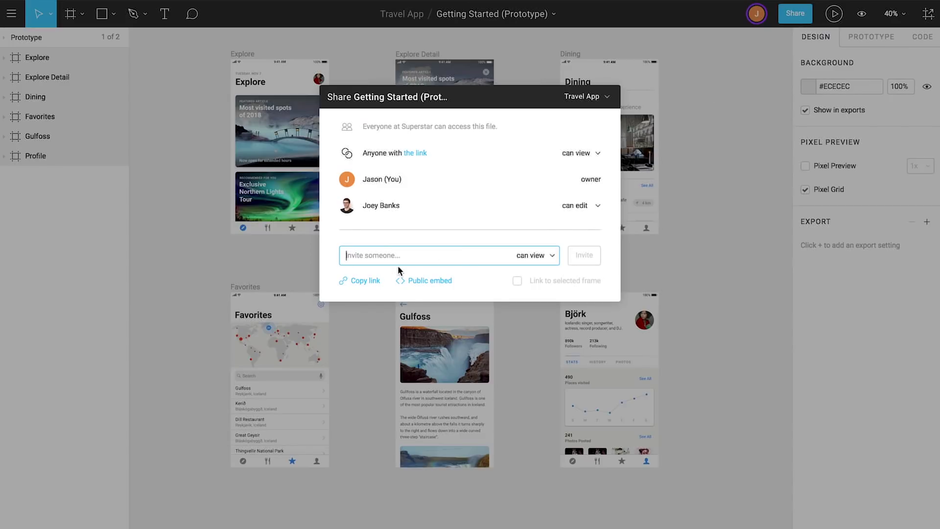
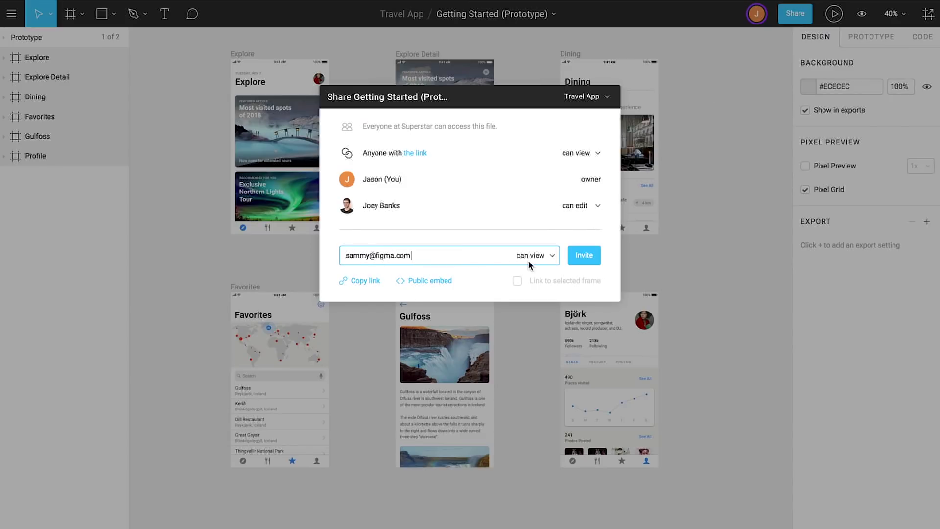
pyautogui.click(553, 256)
pyautogui.click(553, 259)
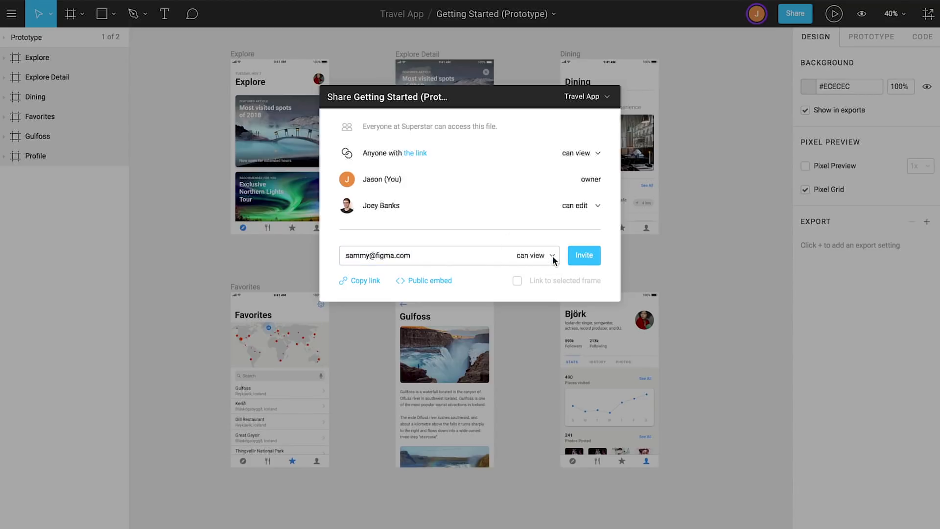
pyautogui.click(583, 256)
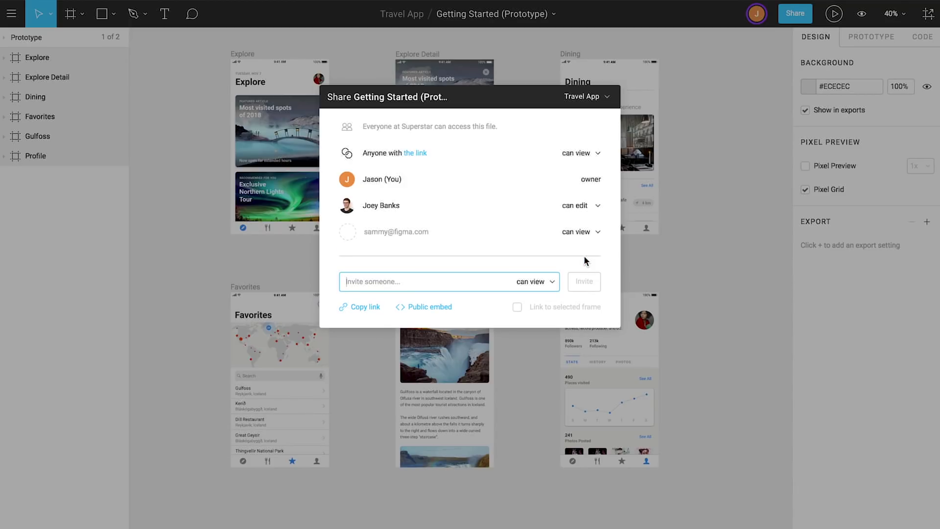